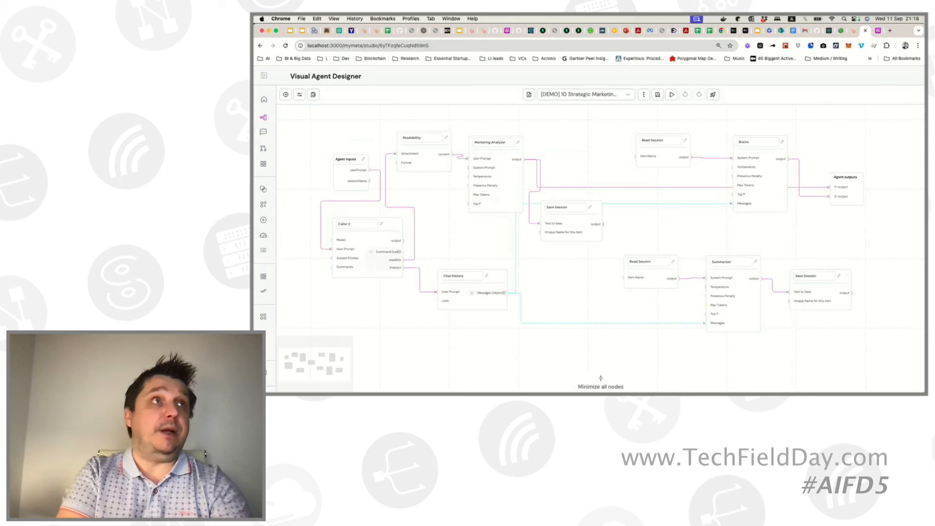
# Step: Expand the left sidebar to reveal Home, Agent Studio, Benchmark Tool, Monitoring and Admin beside the node graph
pyautogui.click(264, 76)
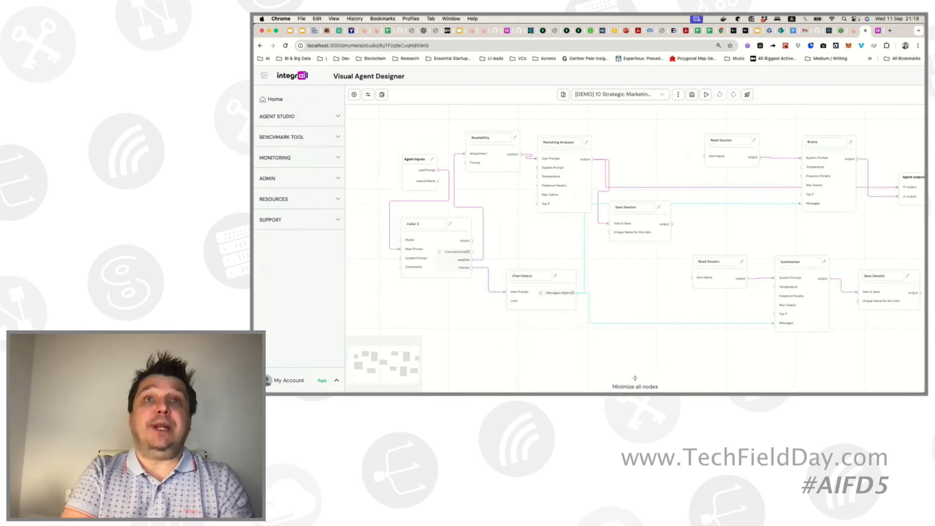
pyautogui.scroll(-2, 636, 219)
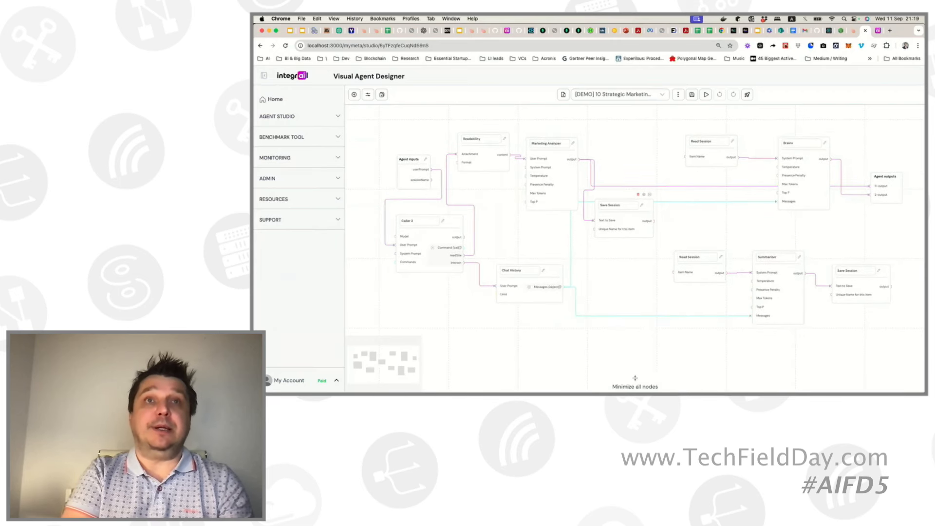
pyautogui.moveTo(636, 234); pyautogui.dragTo(627, 239)
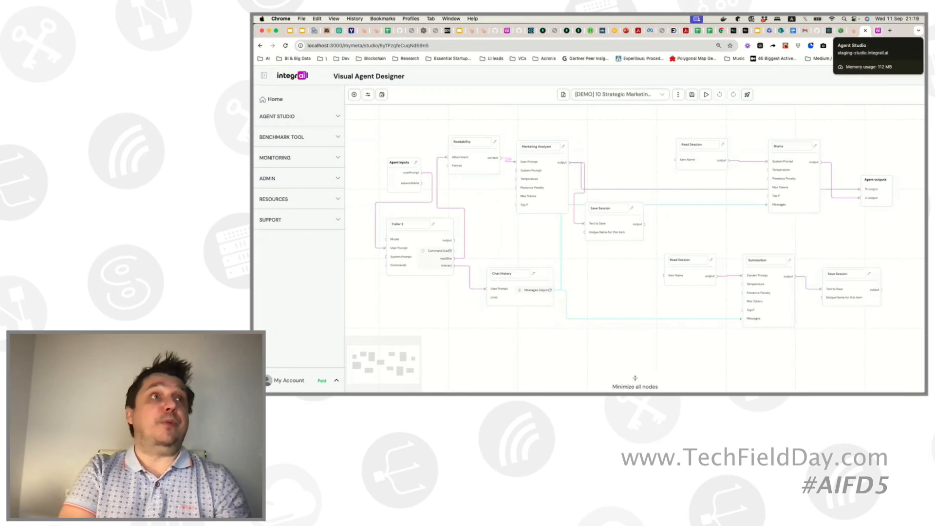
# Step: Reach the account Settings page from the sidebar account menu on the staging studio
pyautogui.click(865, 31)
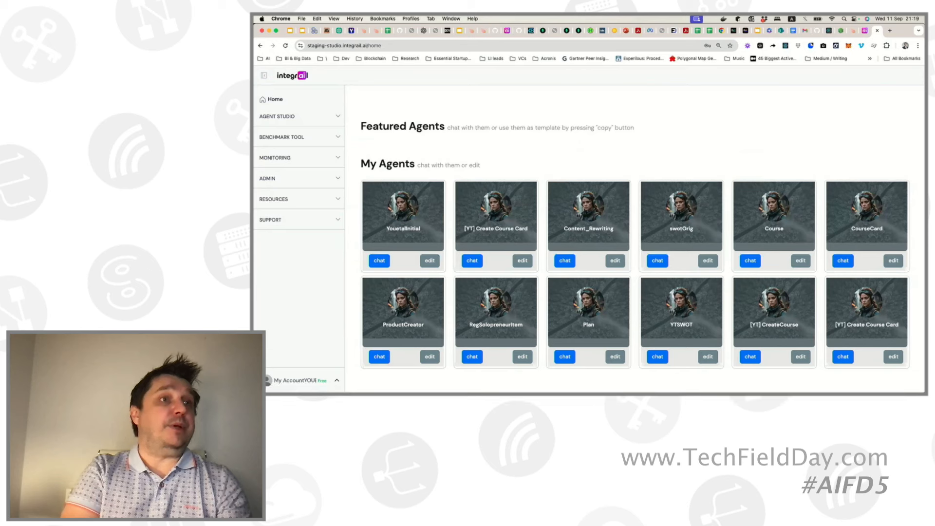
pyautogui.click(300, 379)
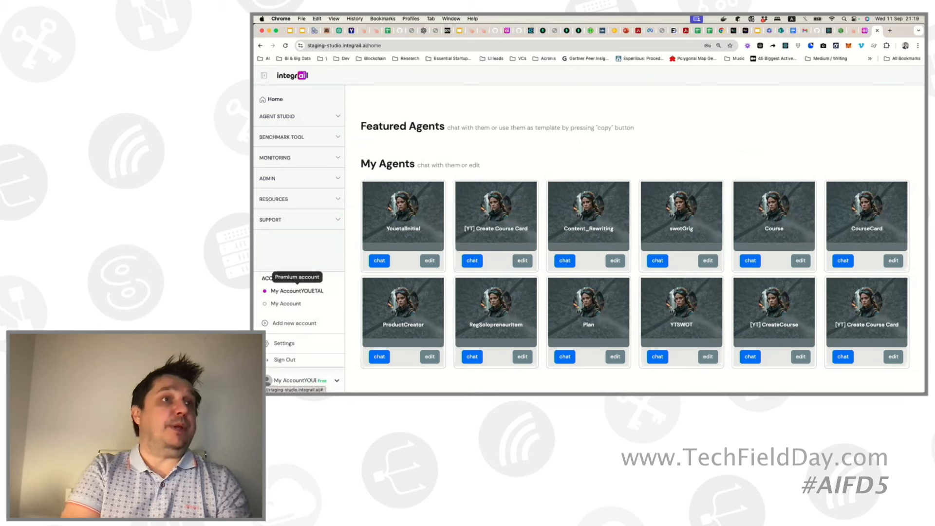
pyautogui.click(297, 291)
pyautogui.click(299, 380)
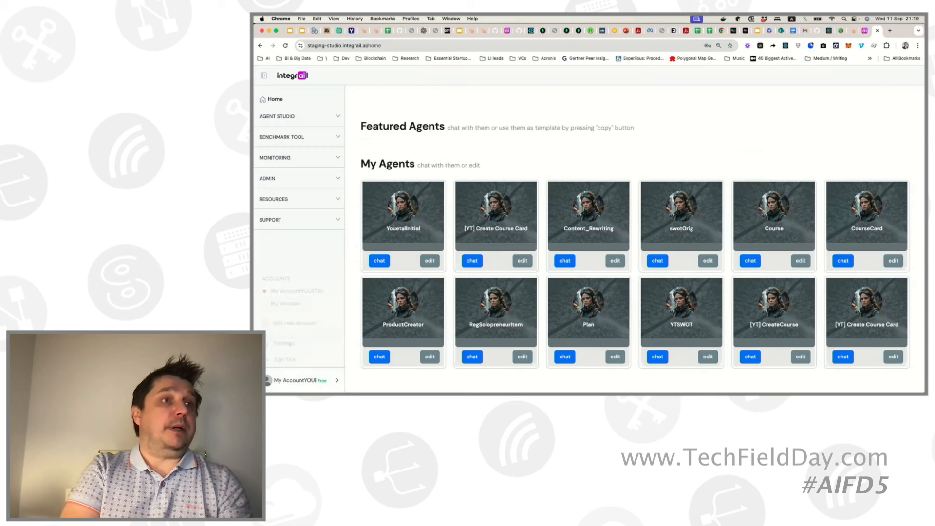
pyautogui.click(285, 343)
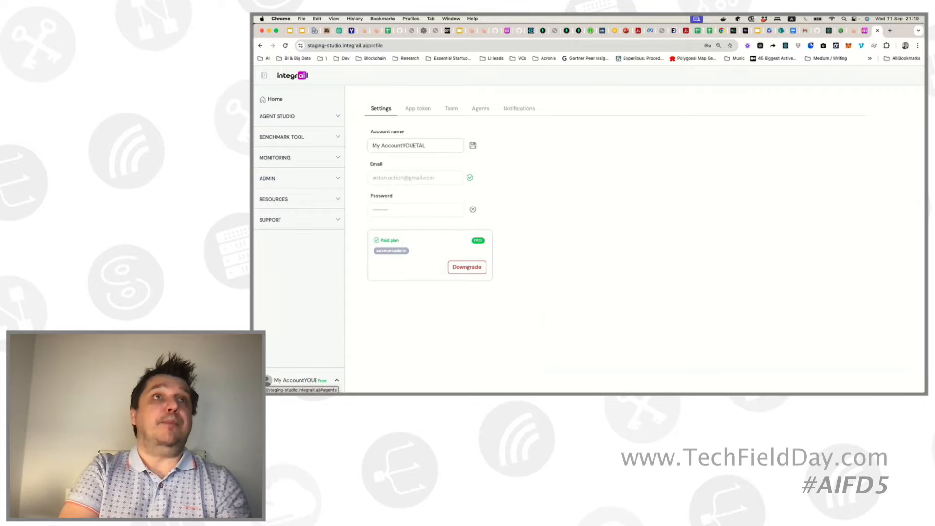
# Step: View the profile's Agents list (ProductCreator, YTSWOT with curl commands), then return to the local agent designer
pyautogui.click(480, 107)
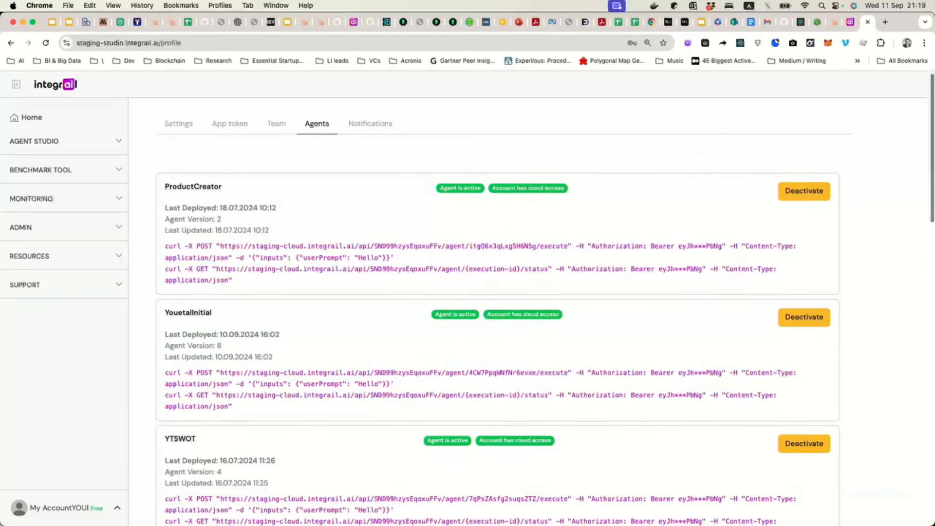
pyautogui.scroll(-1, 497, 329)
pyautogui.scroll(-1, 497, 329)
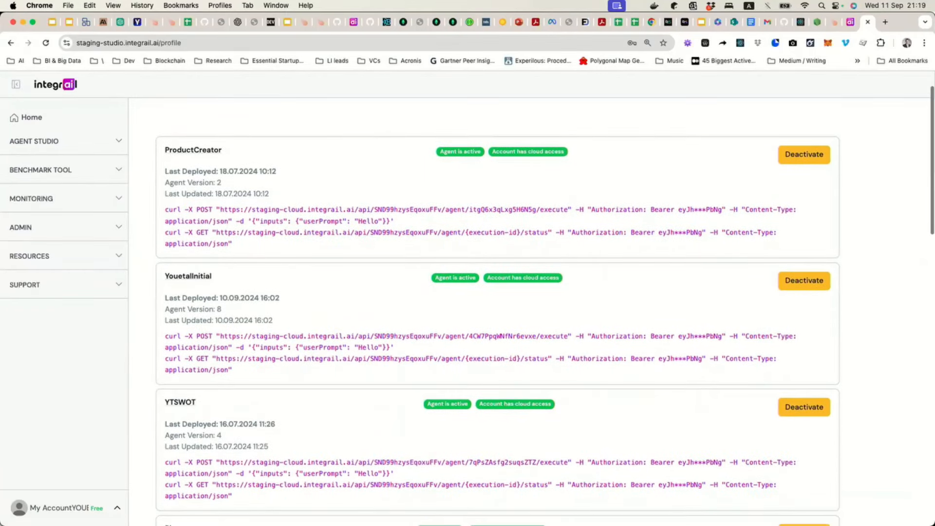
pyautogui.scroll(-1, 497, 329)
pyautogui.scroll(-1, 497, 329)
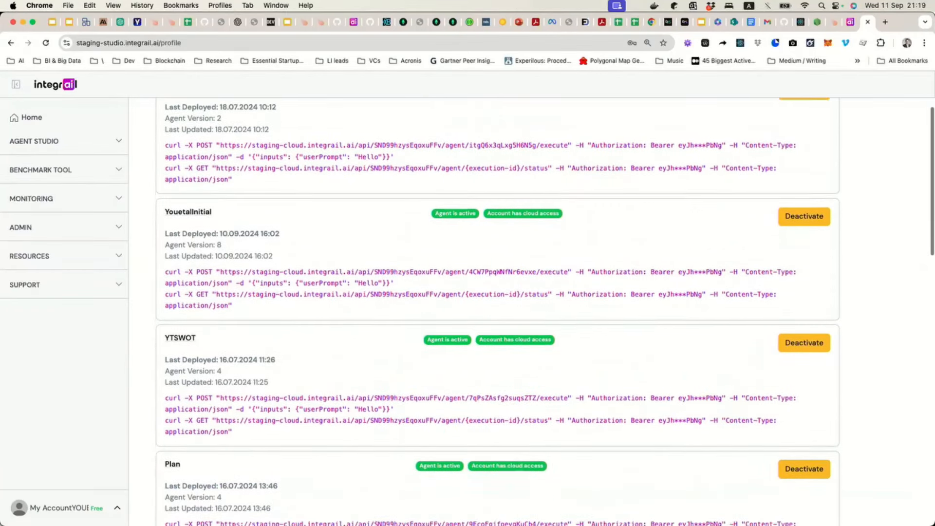
pyautogui.scroll(-1, 497, 329)
pyautogui.scroll(2, 497, 329)
pyautogui.scroll(1, 497, 329)
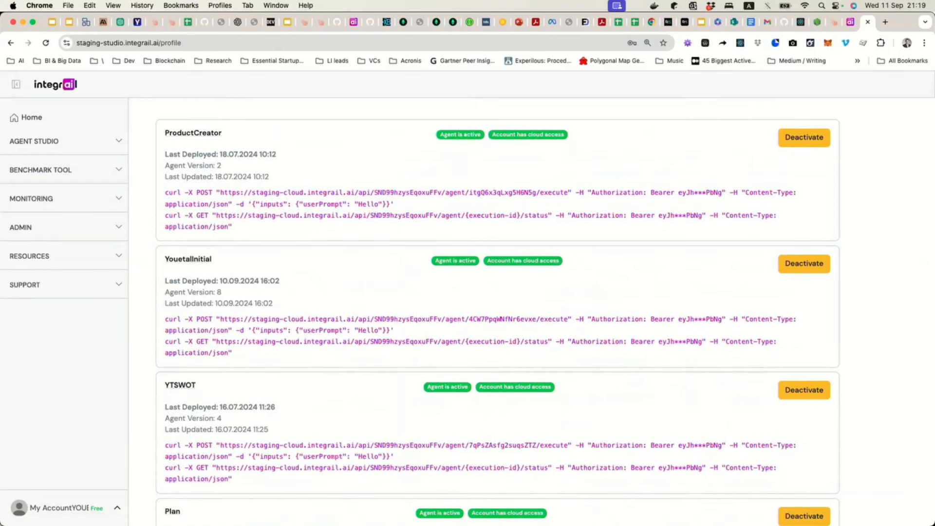
pyautogui.scroll(-1, 497, 328)
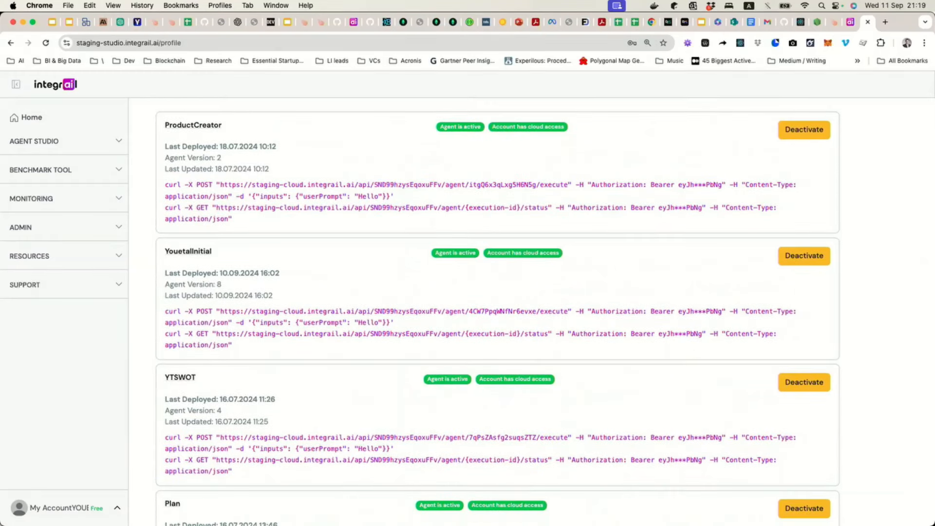
pyautogui.scroll(-1, 497, 329)
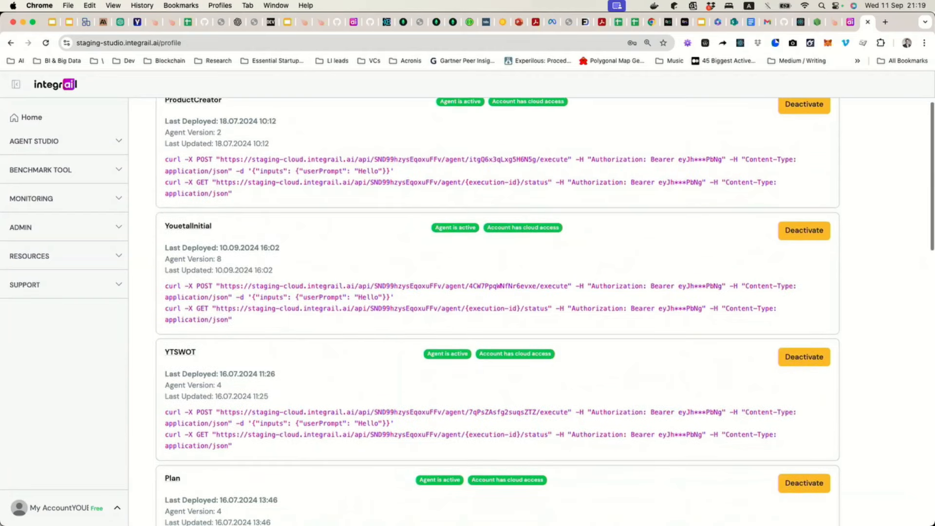
pyautogui.scroll(1, 496, 329)
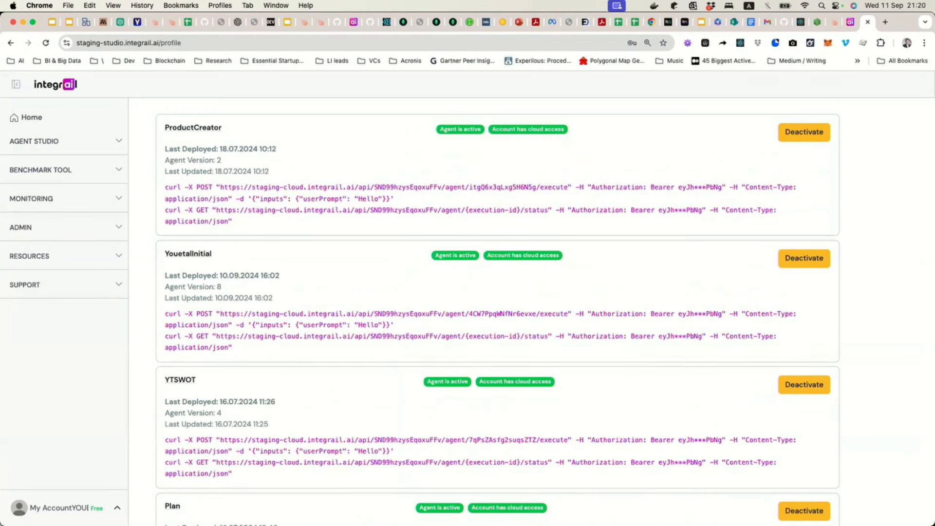
pyautogui.scroll(1, 497, 307)
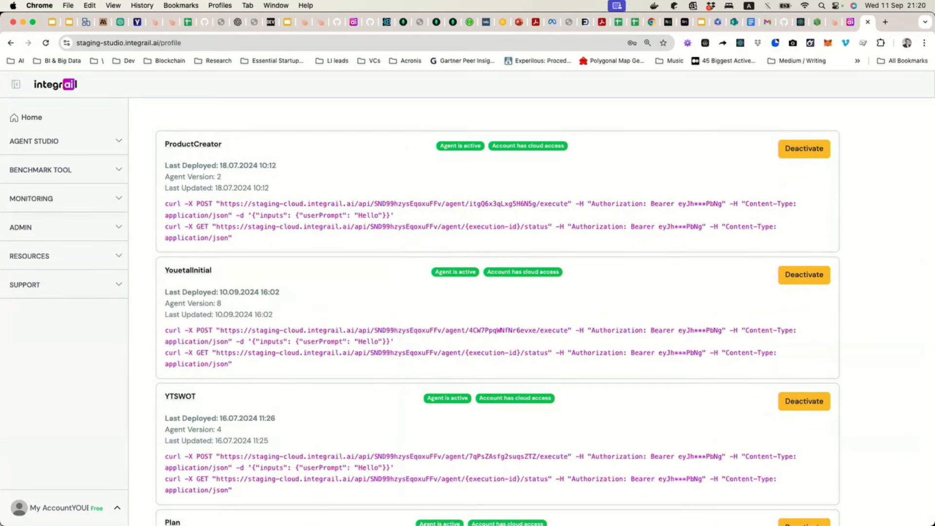
pyautogui.scroll(-3, 497, 307)
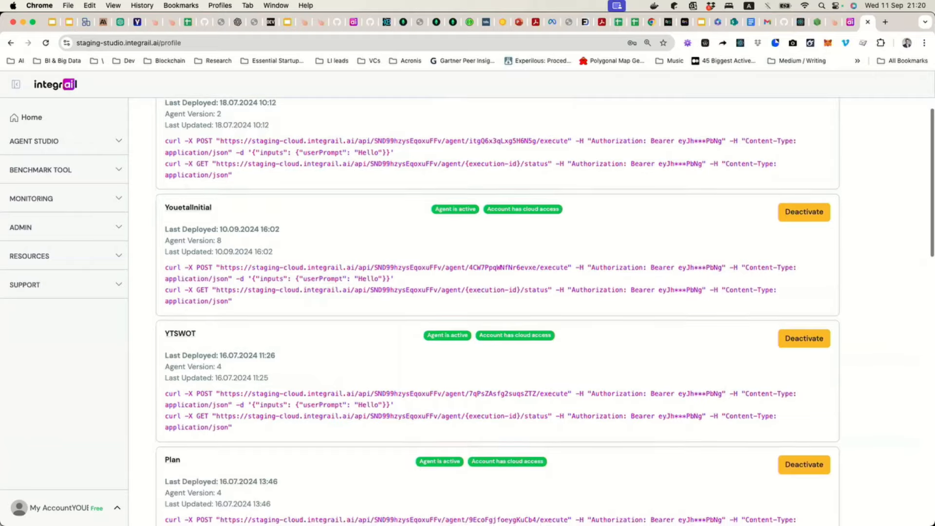
pyautogui.scroll(-3, 497, 307)
pyautogui.scroll(-2, 496, 307)
pyautogui.scroll(-2, 497, 306)
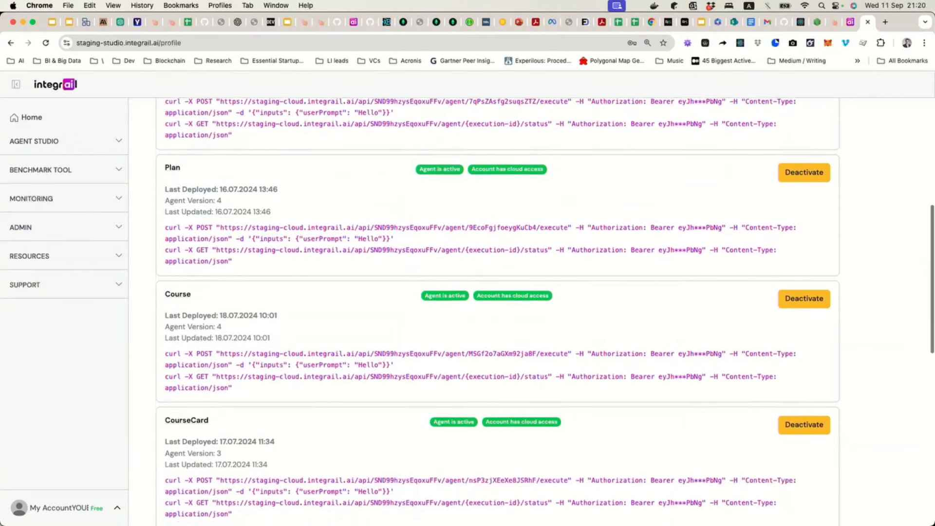
pyautogui.scroll(-2, 497, 307)
pyautogui.scroll(-1, 497, 306)
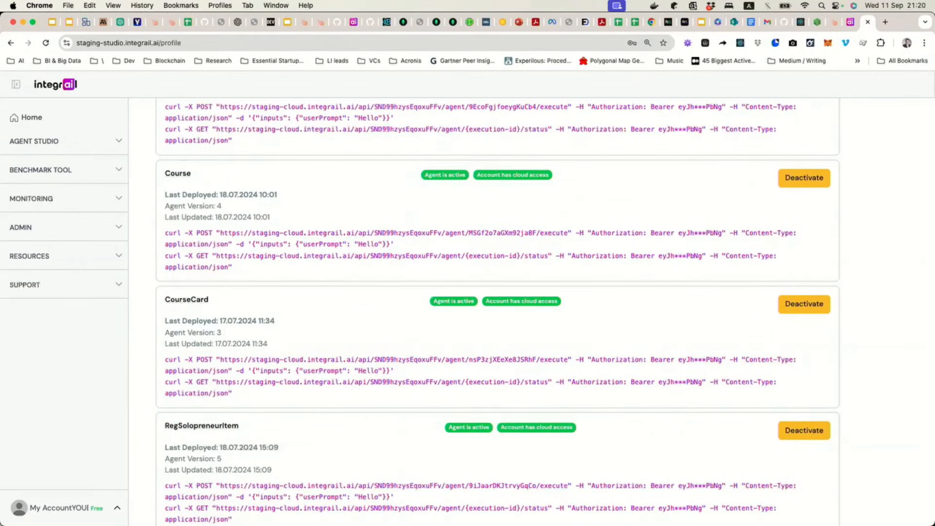
pyautogui.scroll(-2, 497, 307)
pyautogui.scroll(-1, 496, 307)
pyautogui.scroll(-1, 497, 307)
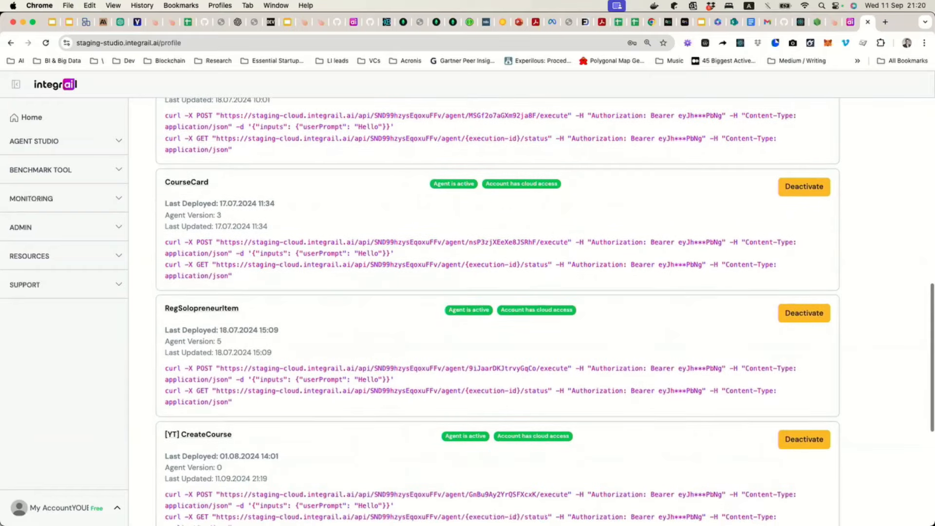
pyautogui.scroll(4, 497, 307)
pyautogui.scroll(5, 497, 307)
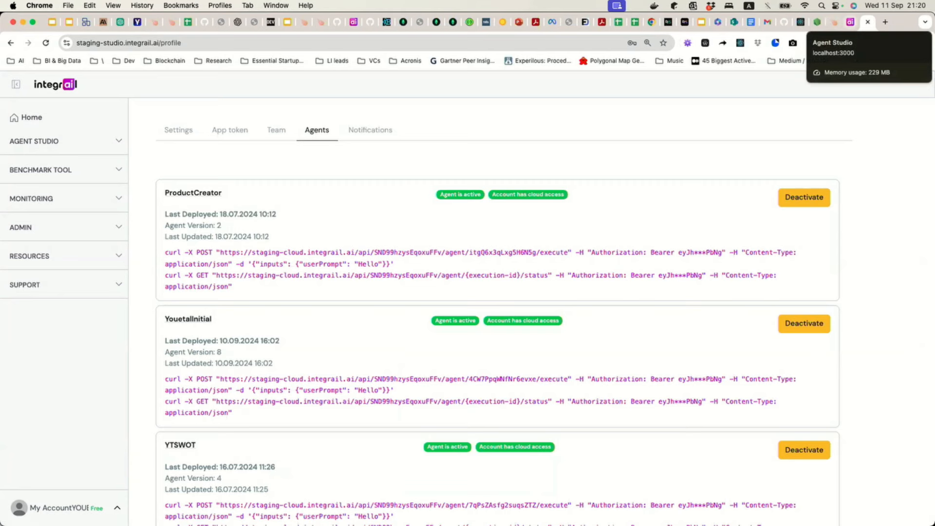
pyautogui.click(852, 23)
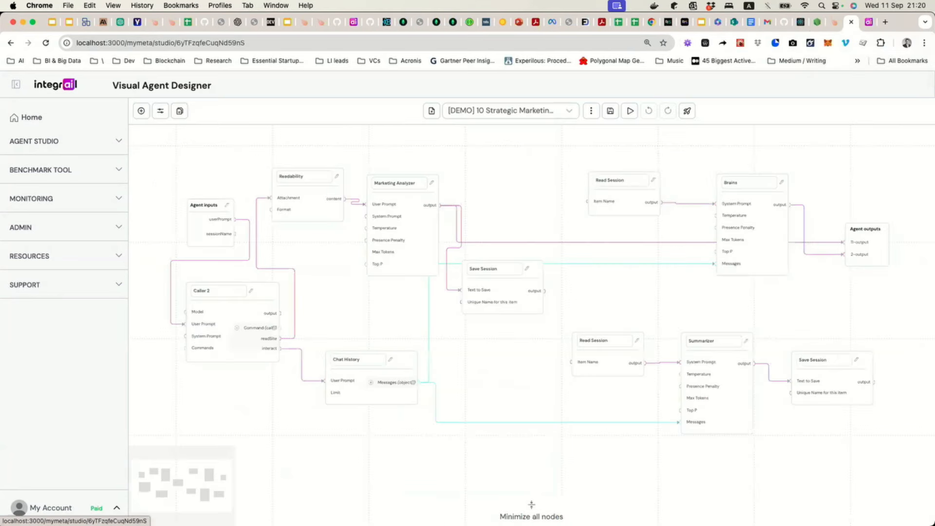
# Step: Reach the Compare agents and LLMs page under Benchmark Tool
pyautogui.click(66, 170)
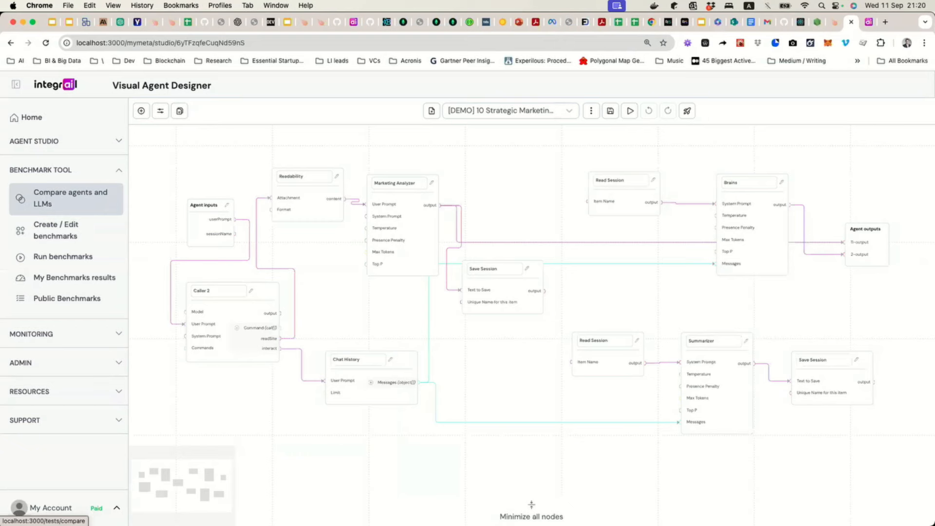
pyautogui.click(70, 197)
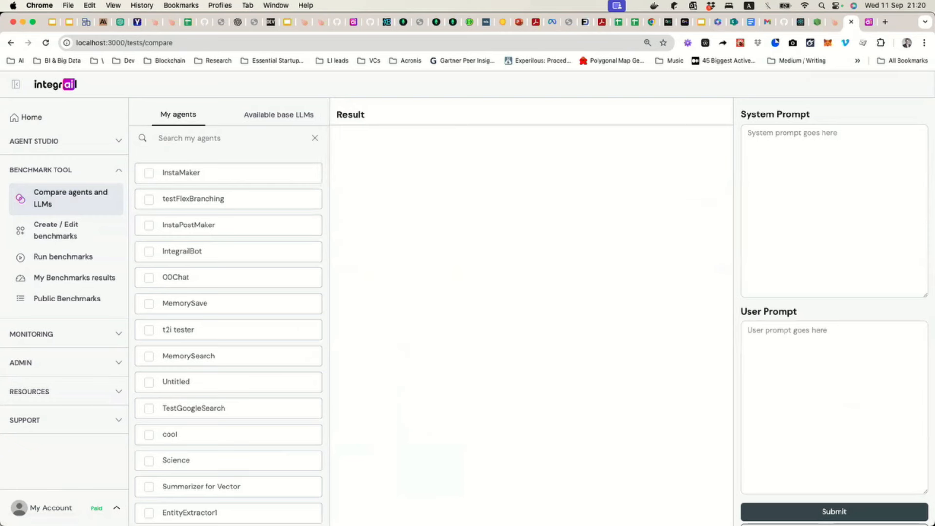
# Step: Compare GPT-4o and Claude 3 Sonnet on the prompt "hi", then move to Create / Edit benchmarks
pyautogui.click(278, 114)
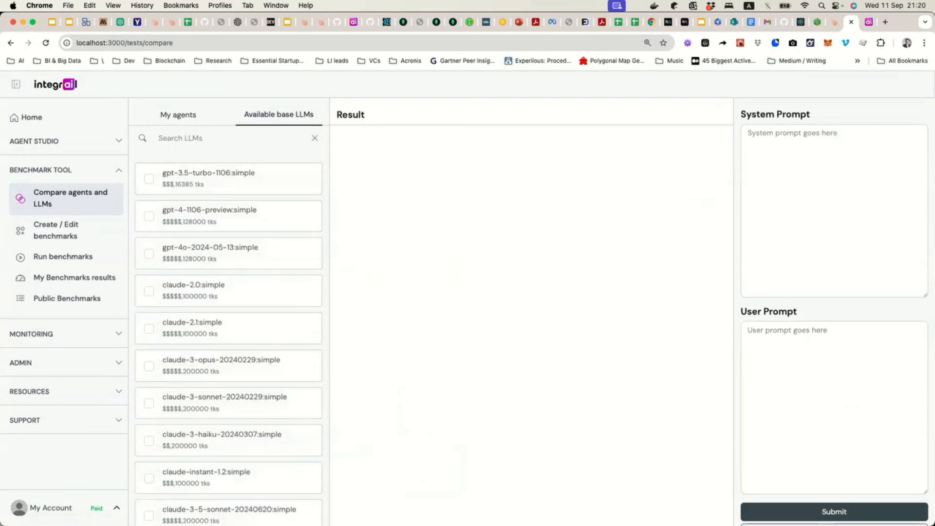
pyautogui.scroll(-1, 228, 329)
pyautogui.click(149, 229)
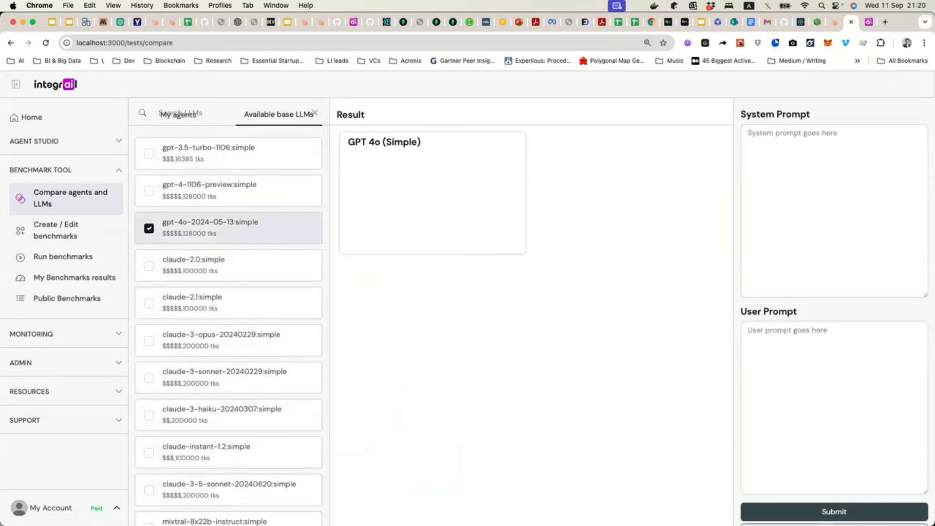
pyautogui.scroll(-1, 228, 292)
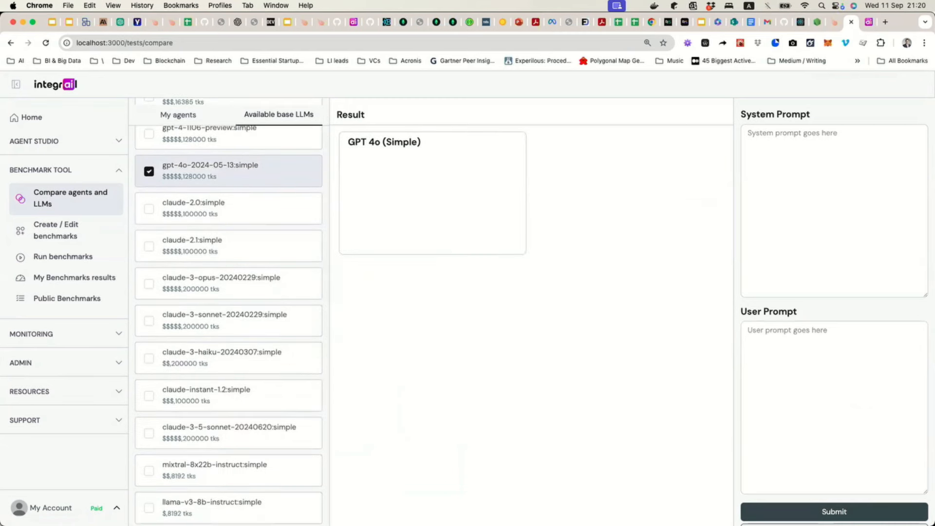
pyautogui.click(149, 347)
pyautogui.scroll(-1, 228, 329)
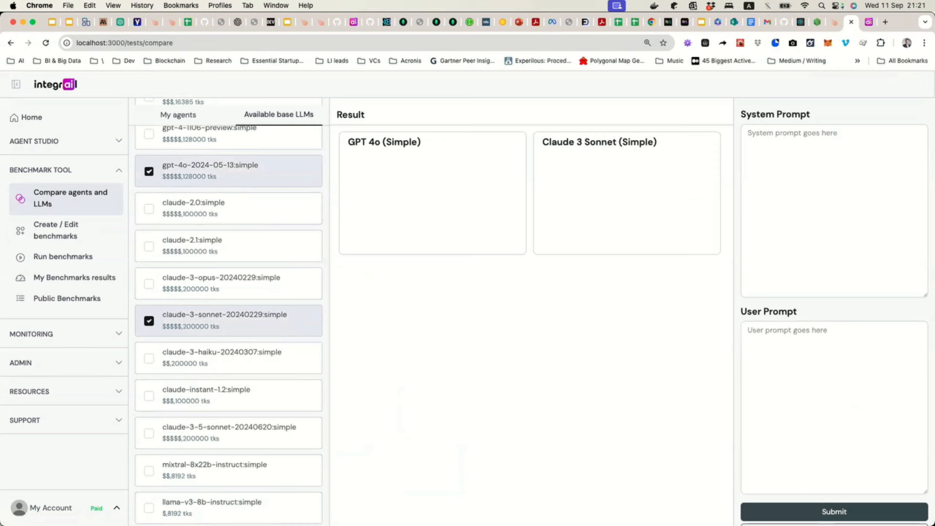
pyautogui.click(834, 380)
pyautogui.write('hi')
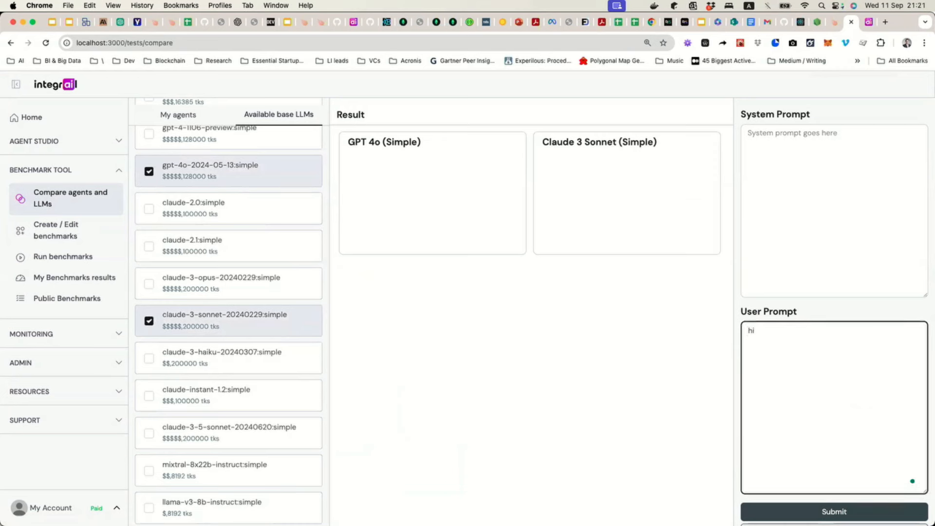
pyautogui.click(833, 511)
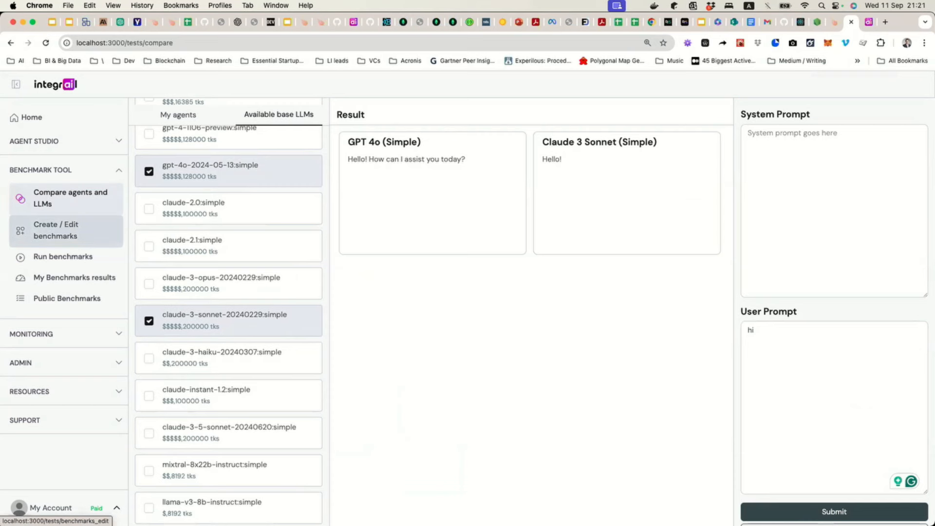
pyautogui.click(56, 230)
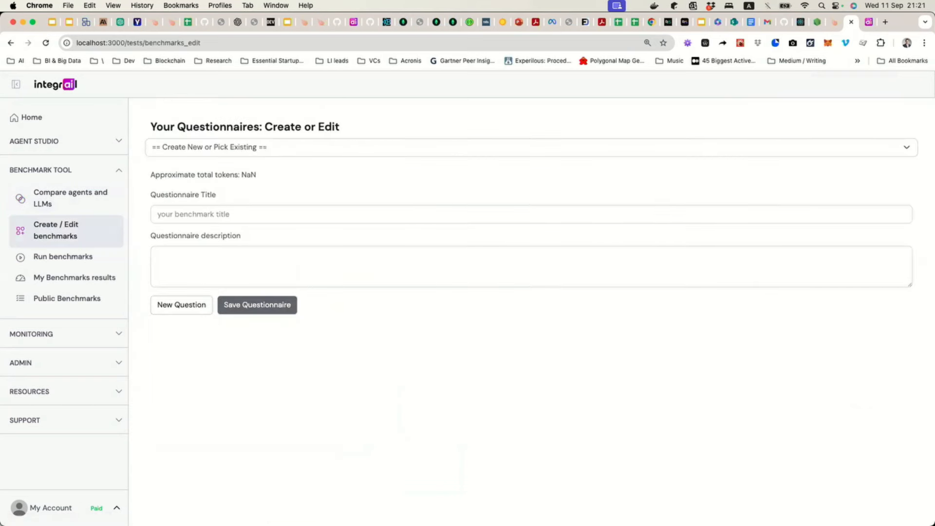
# Step: Load the existing Test Benchmark questionnaire from the questionnaire dropdown
pyautogui.click(526, 147)
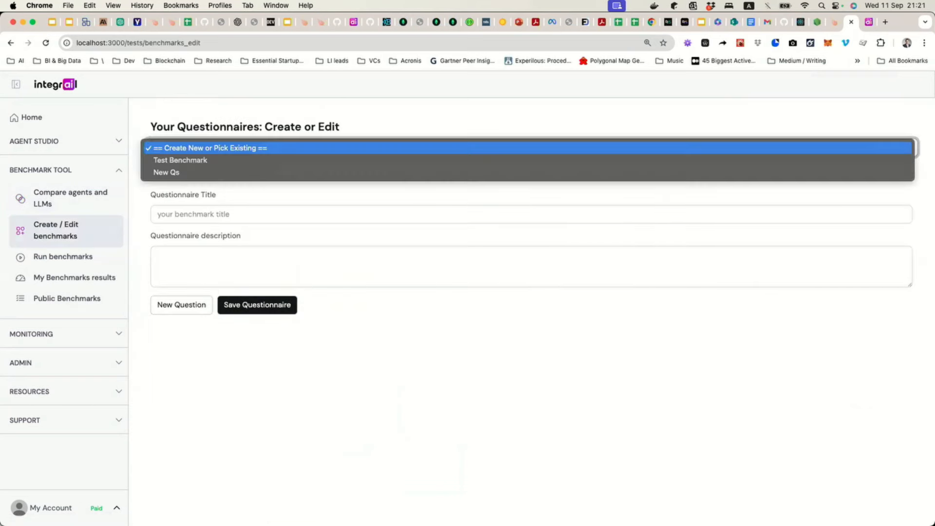
pyautogui.click(181, 159)
pyautogui.scroll(-3, 527, 293)
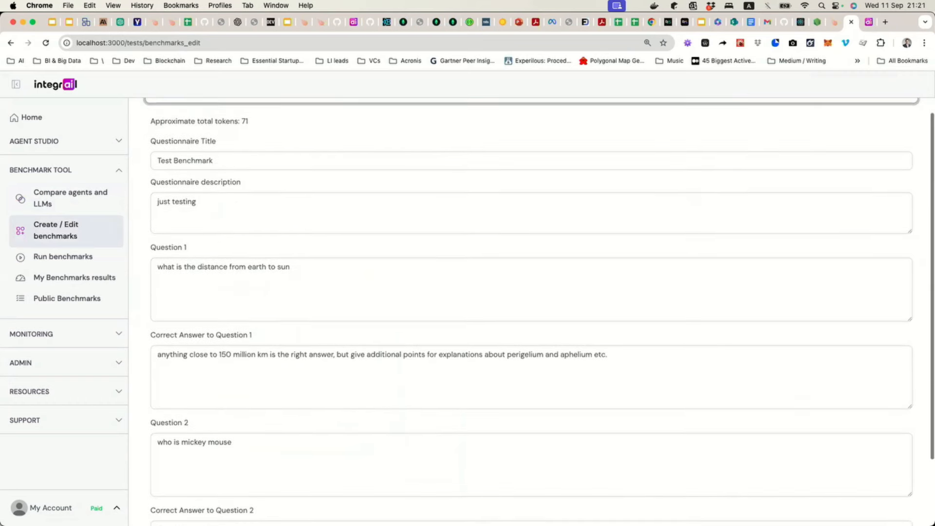
pyautogui.scroll(2, 526, 292)
pyautogui.scroll(-3, 526, 293)
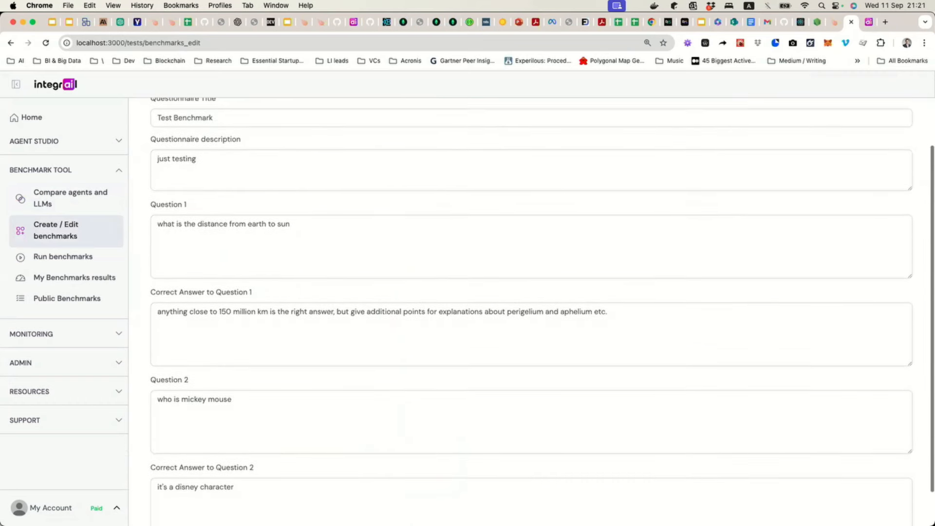
pyautogui.scroll(-2, 526, 292)
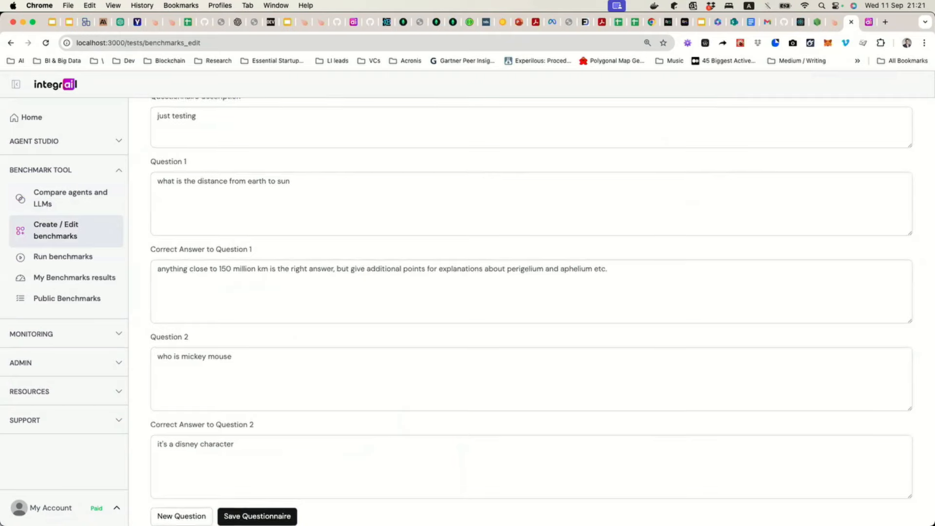
pyautogui.scroll(5, 526, 292)
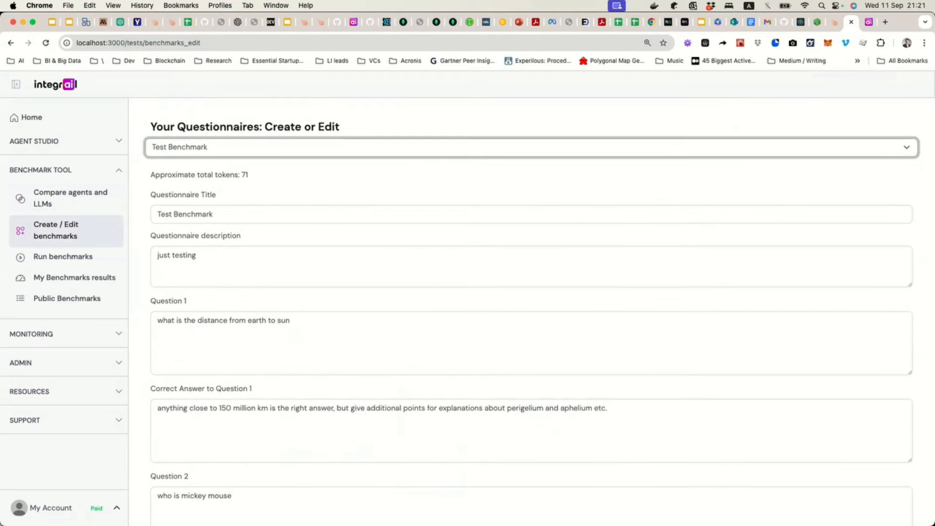
# Step: Set up a benchmark run of Test Benchmark on gpt-4-1106-preview and claude-3-opus-20240229, then start a new browser tab
pyautogui.click(63, 256)
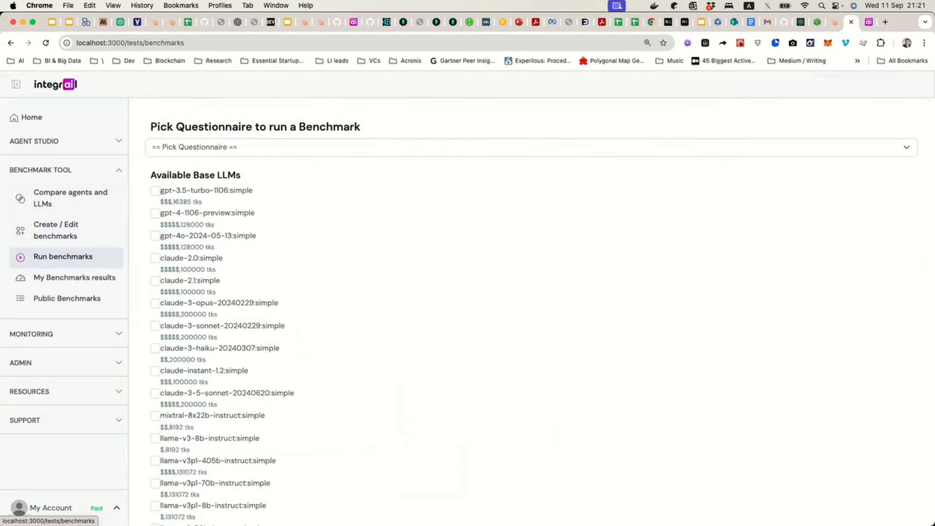
pyautogui.click(155, 212)
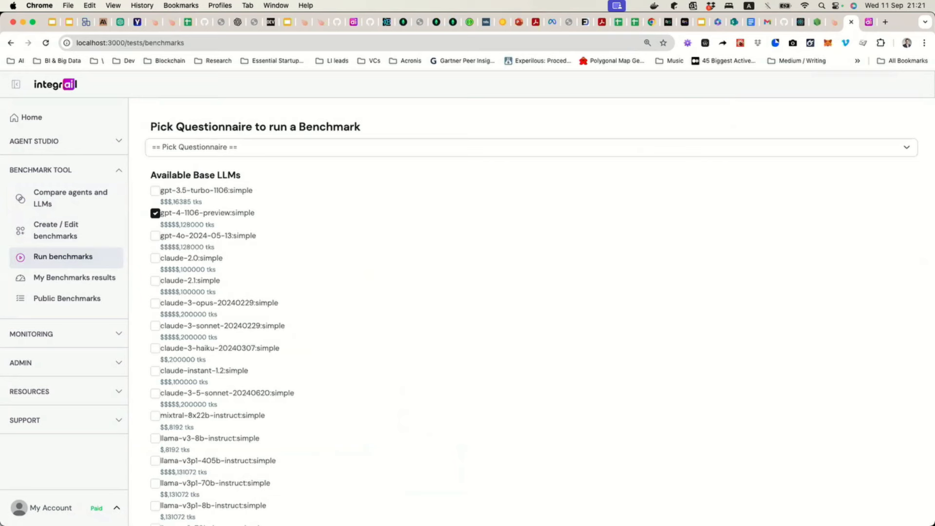
pyautogui.click(155, 303)
pyautogui.click(530, 147)
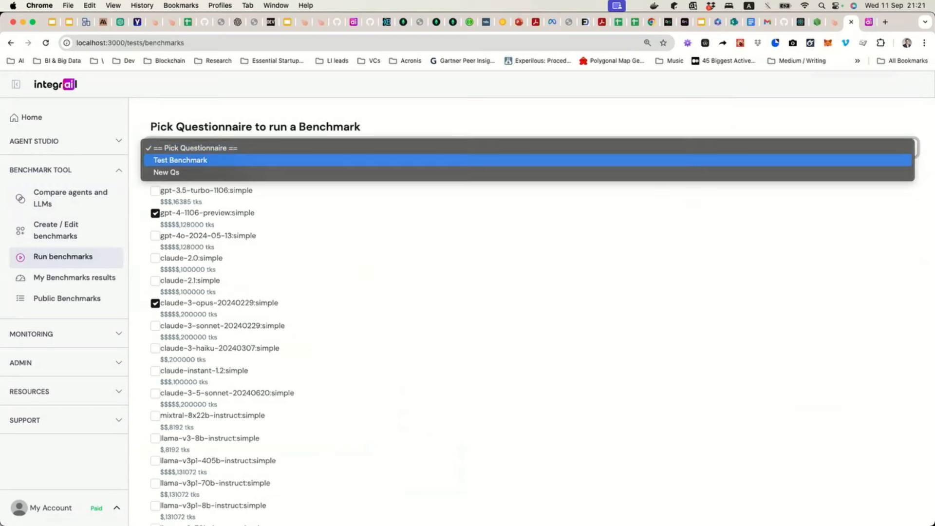
pyautogui.click(220, 162)
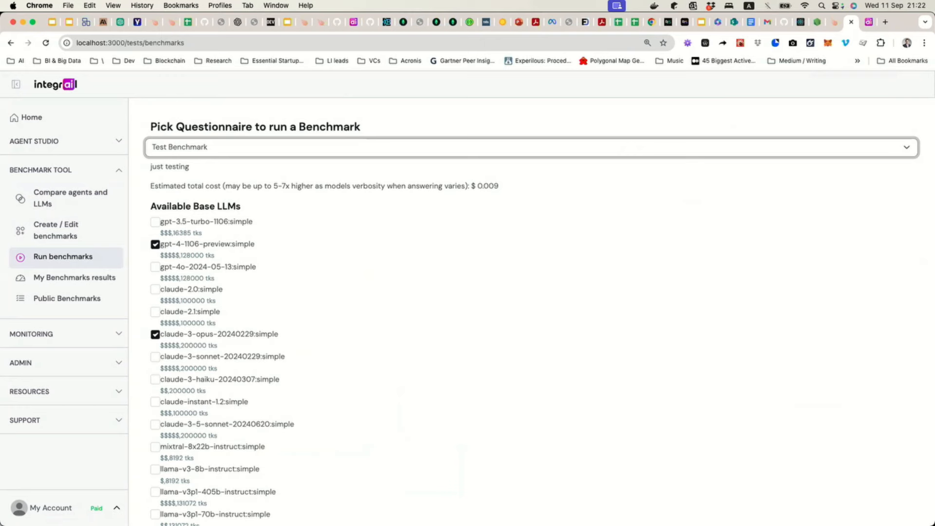
pyautogui.click(885, 22)
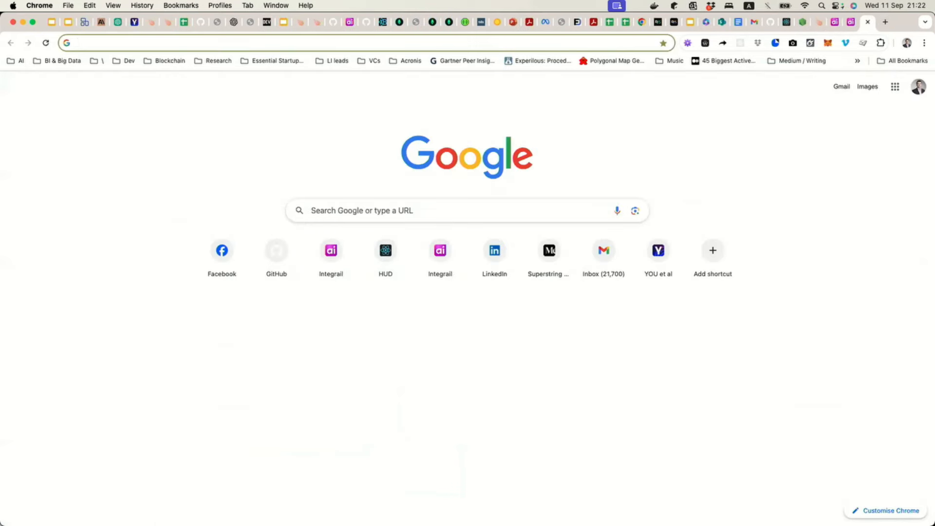
pyautogui.write('stu')
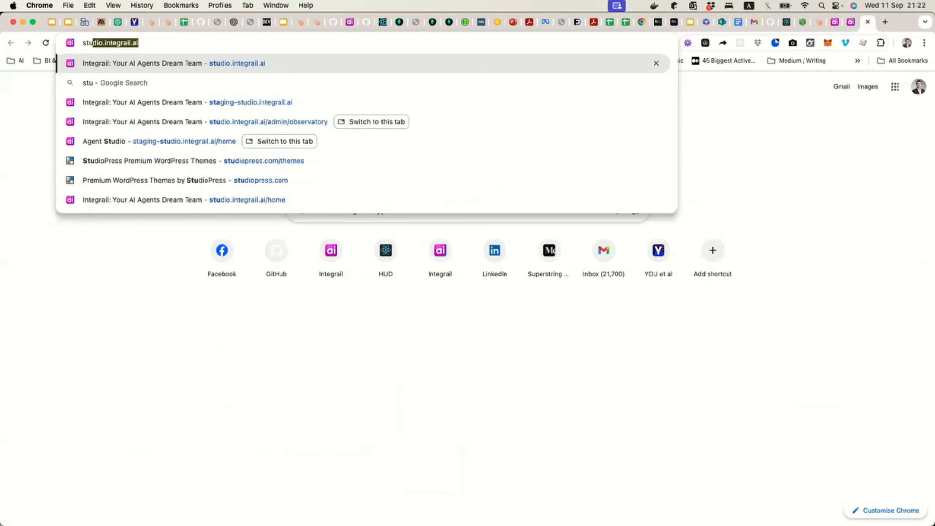
# Step: Navigate the new tab to the autocompleted studio.integrail.ai home page
pyautogui.press('Return')
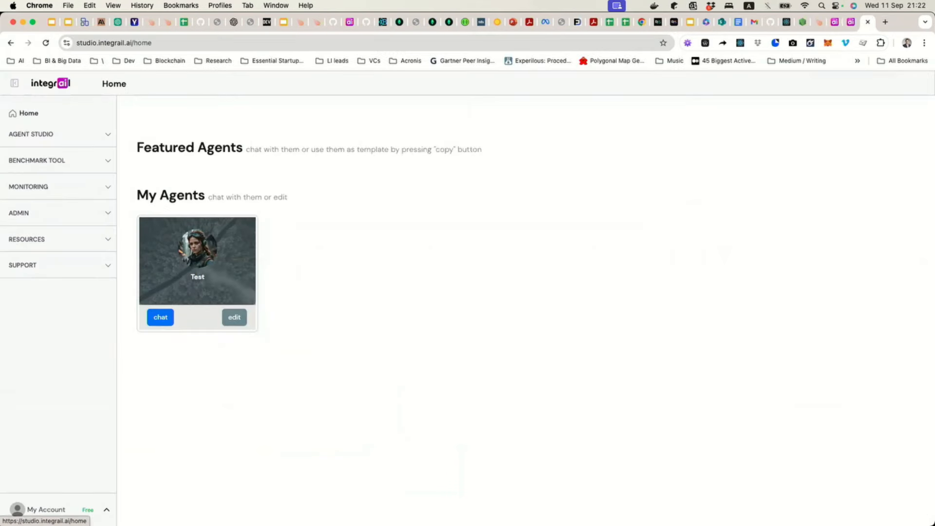
# Step: Show the graded Literature Test 01 run in My Benchmarks results with its cost and accuracy charts
pyautogui.click(36, 160)
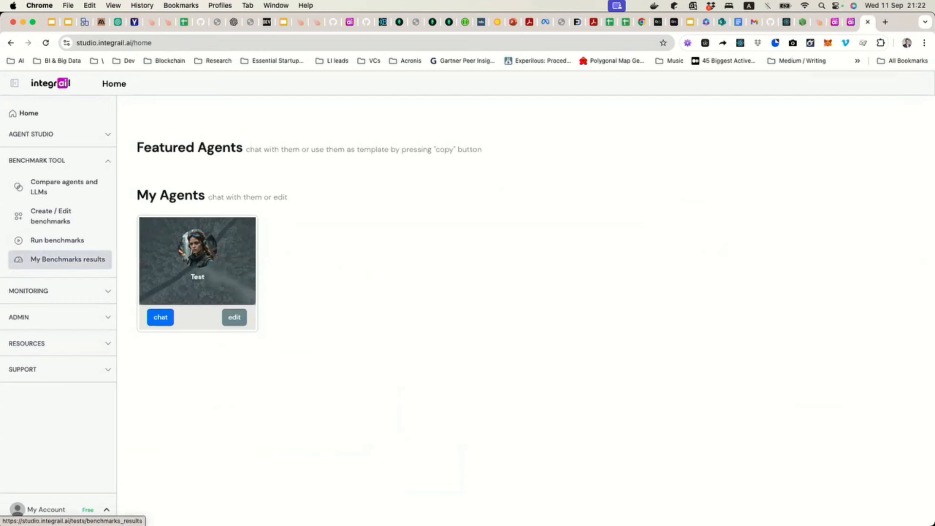
pyautogui.click(63, 259)
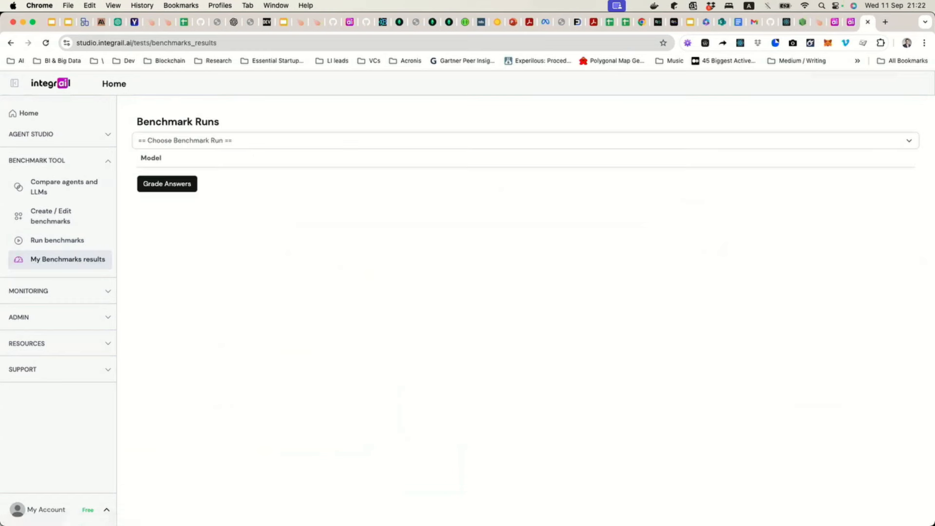
pyautogui.click(511, 140)
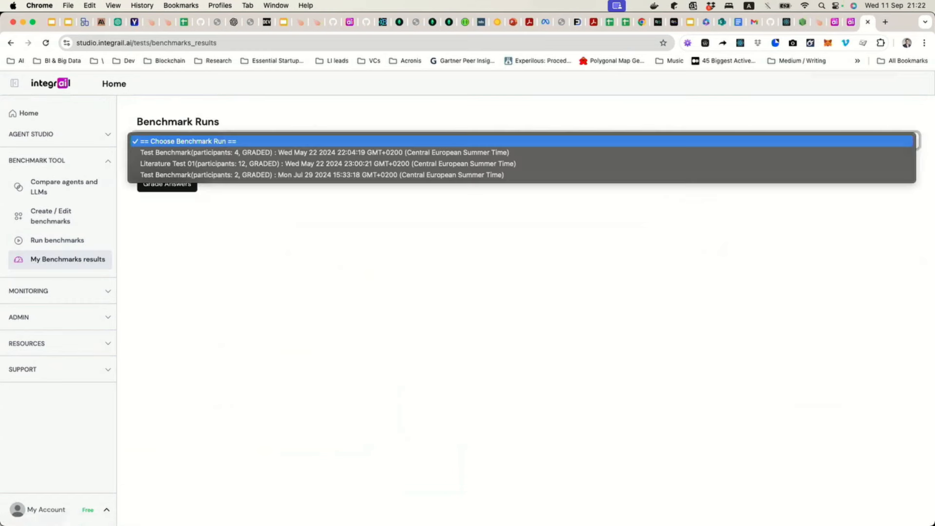
pyautogui.click(219, 163)
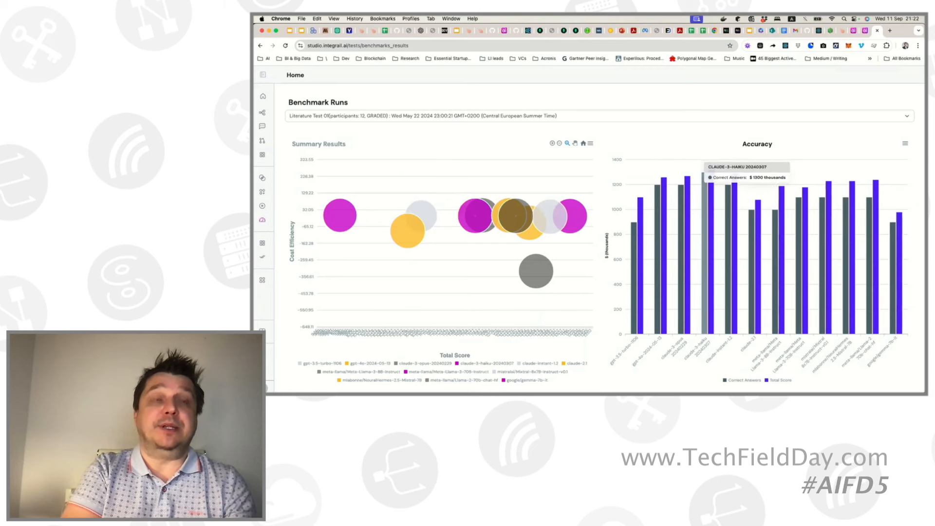
pyautogui.scroll(1, 730, 190)
pyautogui.scroll(-1, 730, 190)
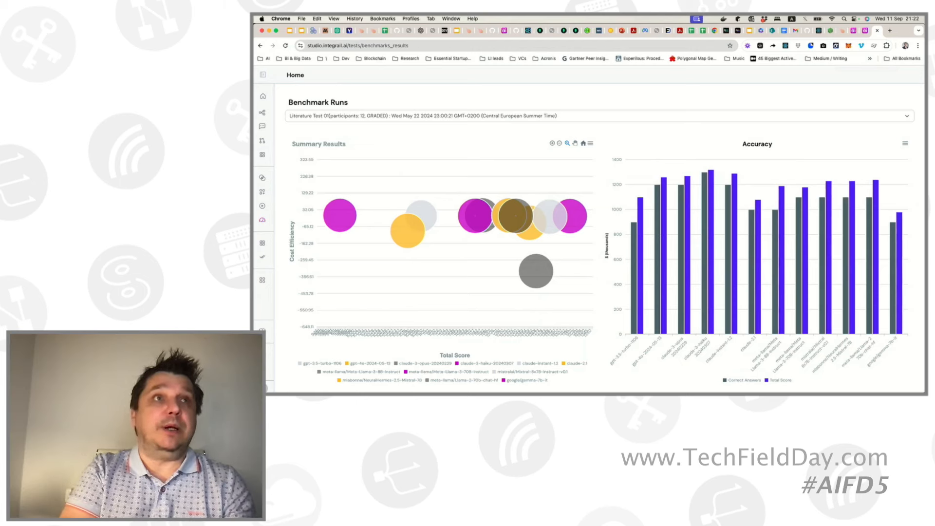
pyautogui.scroll(-1, 599, 234)
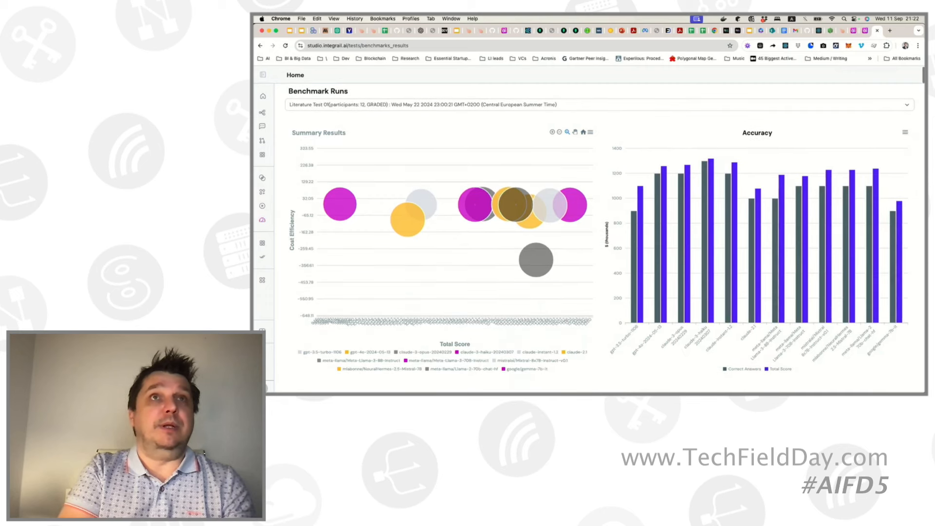
pyautogui.scroll(-1, 599, 234)
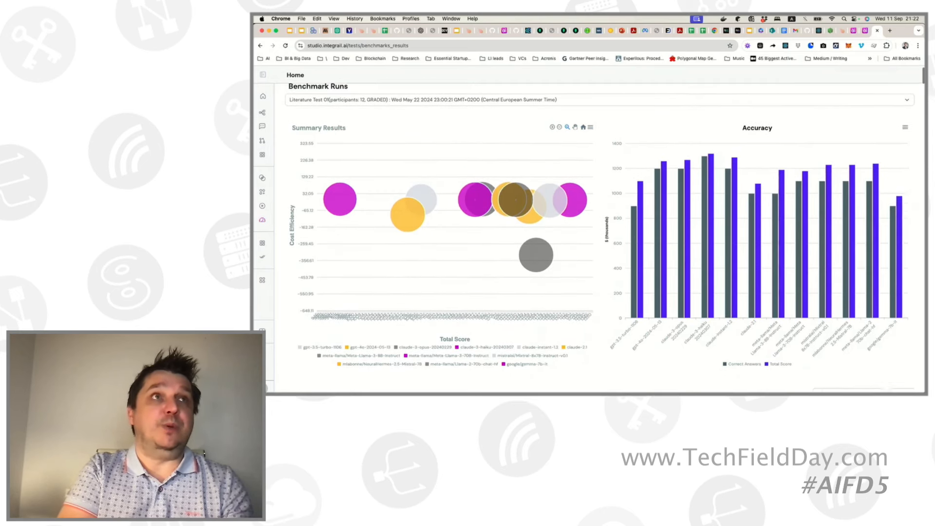
pyautogui.scroll(1, 599, 234)
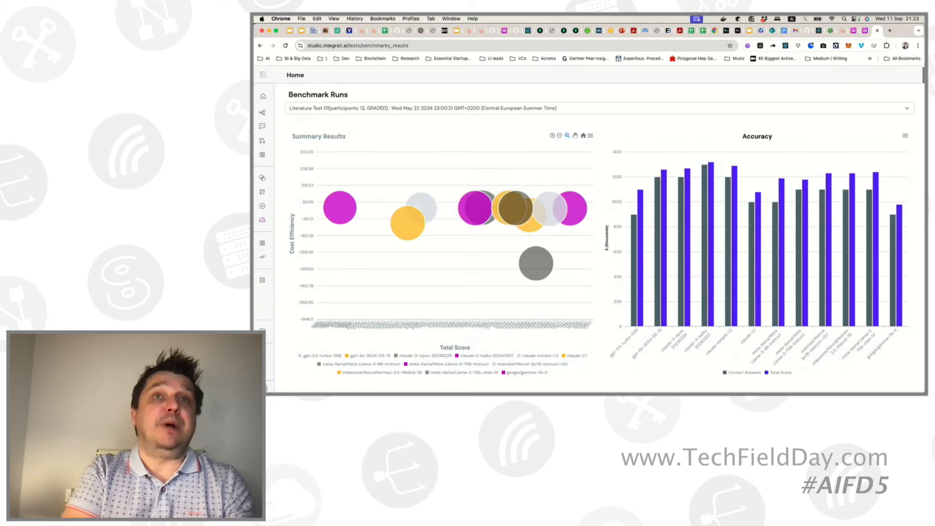
pyautogui.scroll(-3, 463, 191)
pyautogui.scroll(-5, 462, 192)
pyautogui.scroll(-3, 463, 192)
pyautogui.scroll(-3, 462, 219)
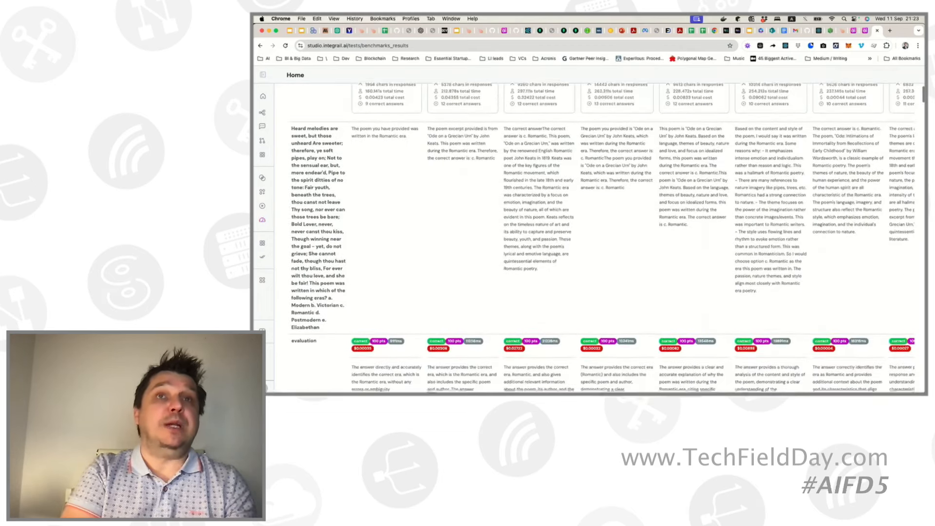
pyautogui.scroll(2, 462, 219)
pyautogui.scroll(2, 463, 219)
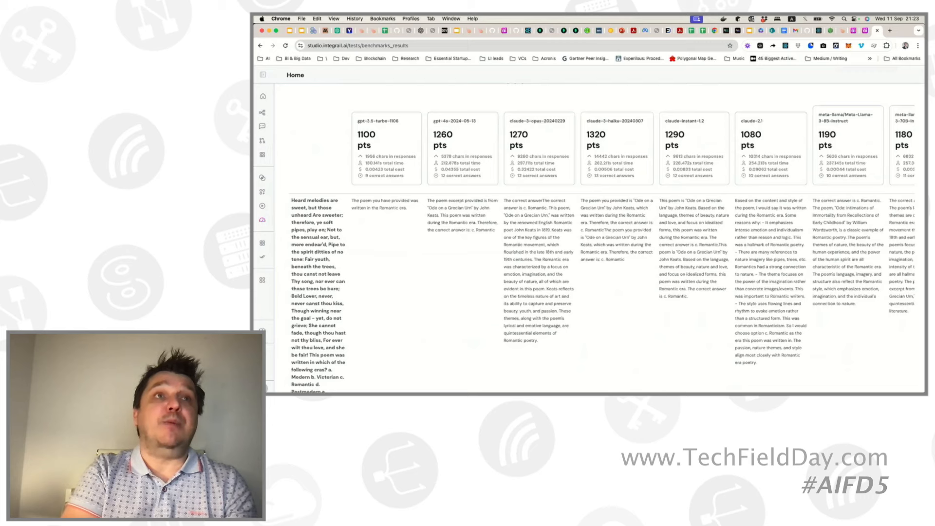
pyautogui.scroll(-10, 600, 241)
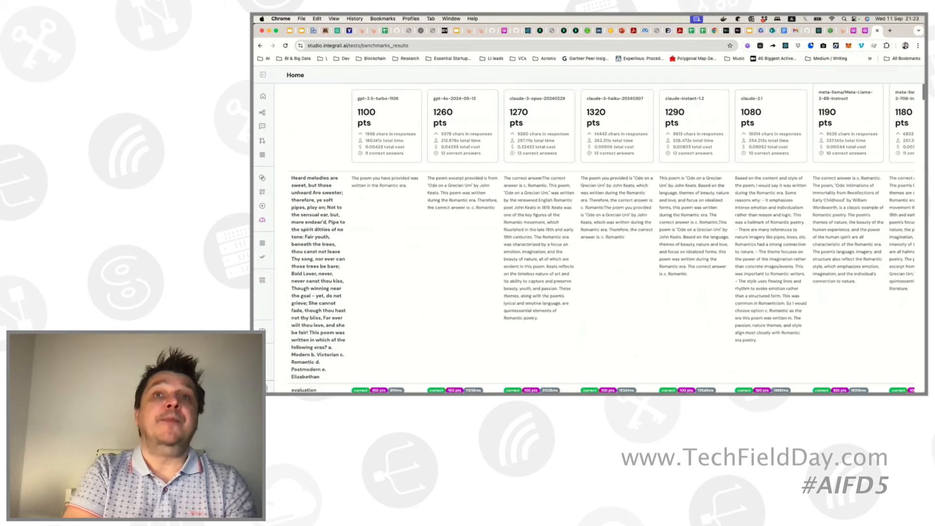
pyautogui.scroll(-5, 599, 241)
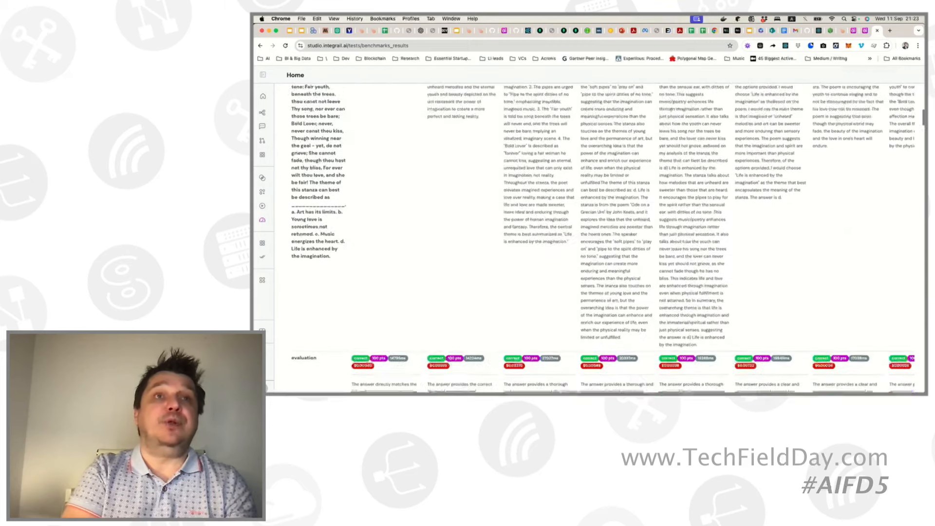
pyautogui.scroll(-5, 600, 241)
pyautogui.scroll(-5, 599, 241)
pyautogui.scroll(-3, 599, 241)
pyautogui.scroll(-2, 599, 241)
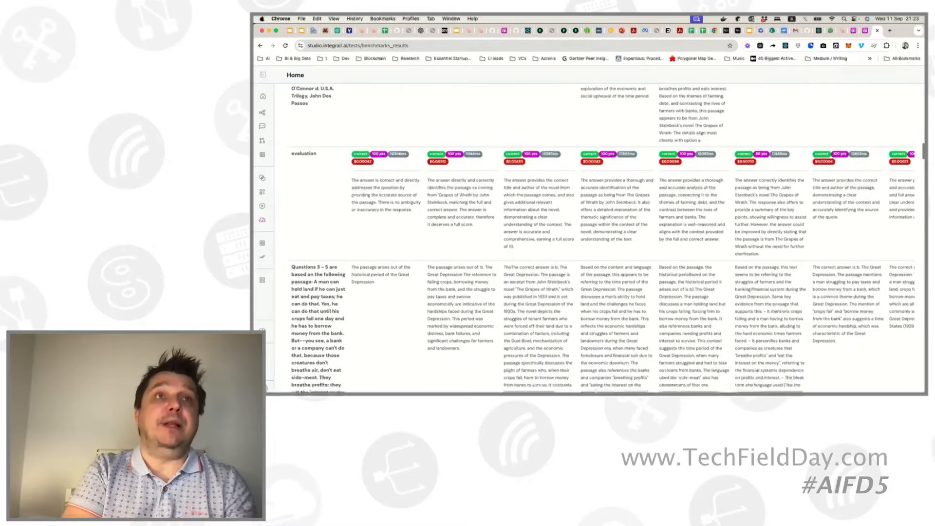
pyautogui.scroll(-2, 599, 241)
pyautogui.scroll(-1, 599, 241)
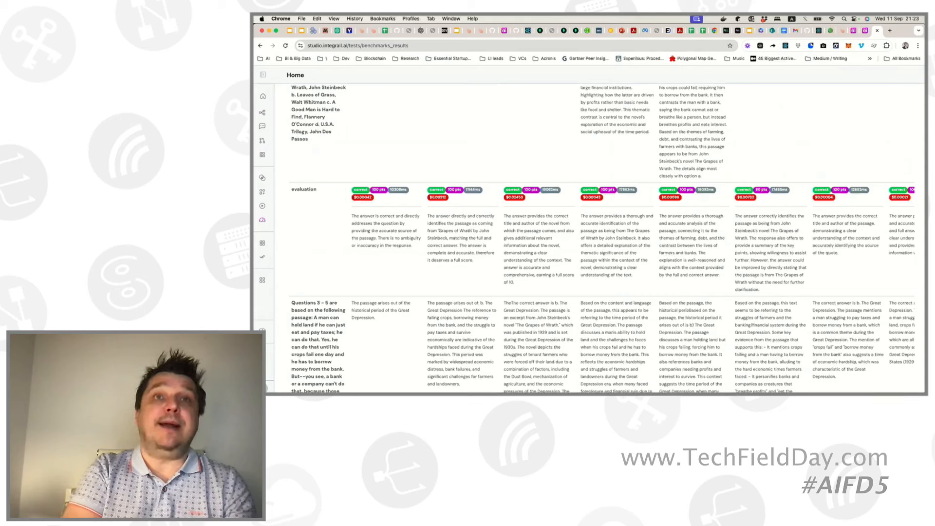
pyautogui.scroll(-8, 600, 242)
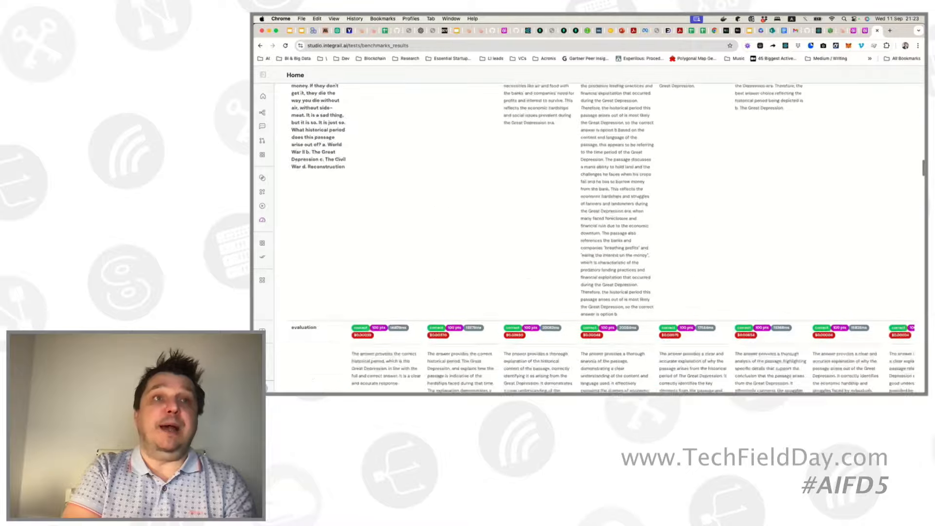
pyautogui.scroll(-10, 599, 241)
pyautogui.scroll(-5, 600, 241)
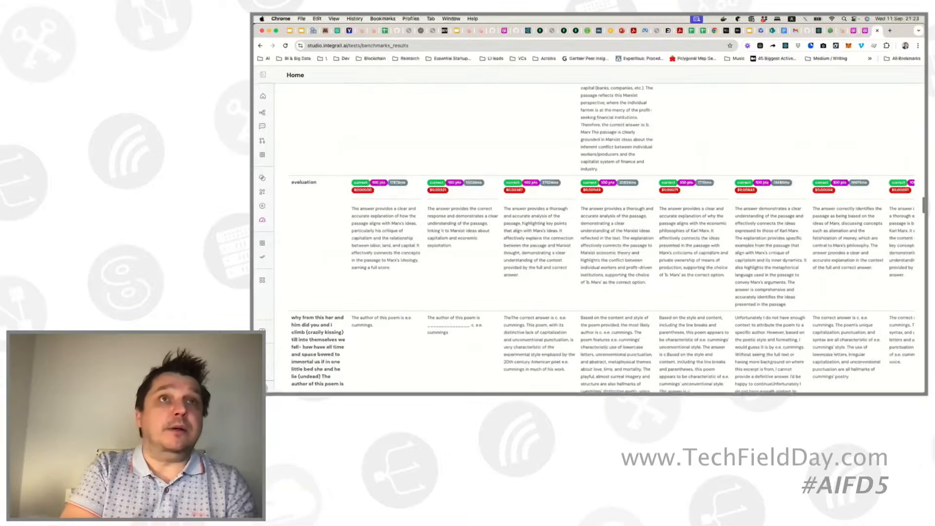
pyautogui.scroll(-6, 600, 241)
pyautogui.scroll(-5, 599, 241)
pyautogui.scroll(-4, 599, 241)
pyautogui.scroll(-3, 599, 241)
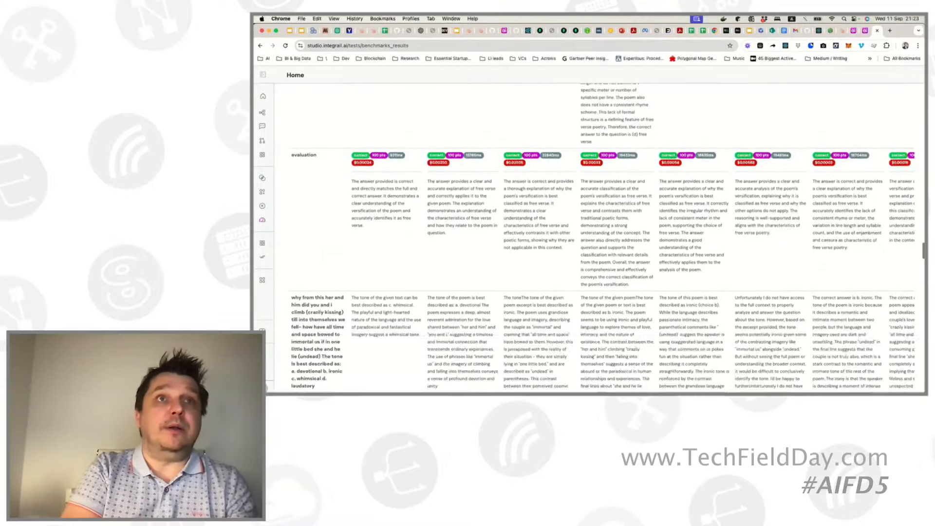
pyautogui.scroll(-5, 599, 241)
pyautogui.scroll(-5, 599, 242)
pyautogui.scroll(-5, 599, 241)
pyautogui.scroll(-4, 600, 241)
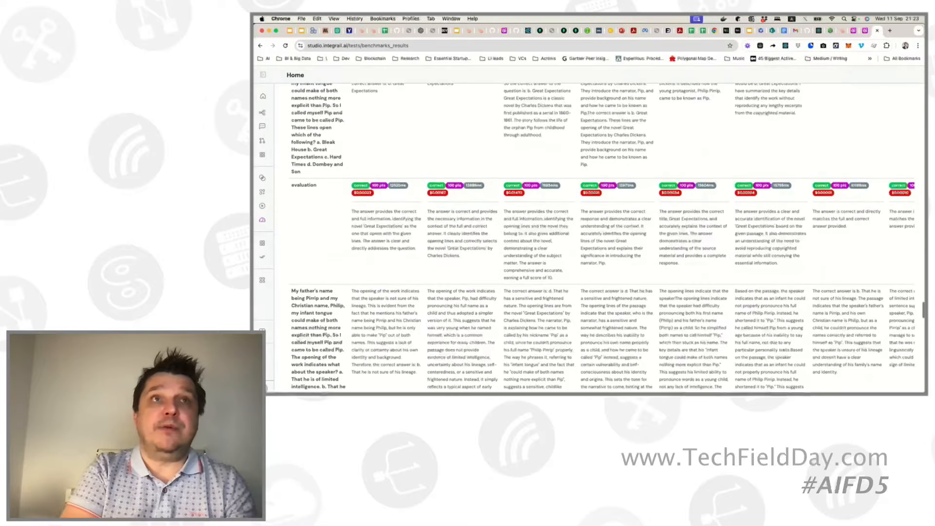
pyautogui.rightClick(628, 266)
pyautogui.press('Escape')
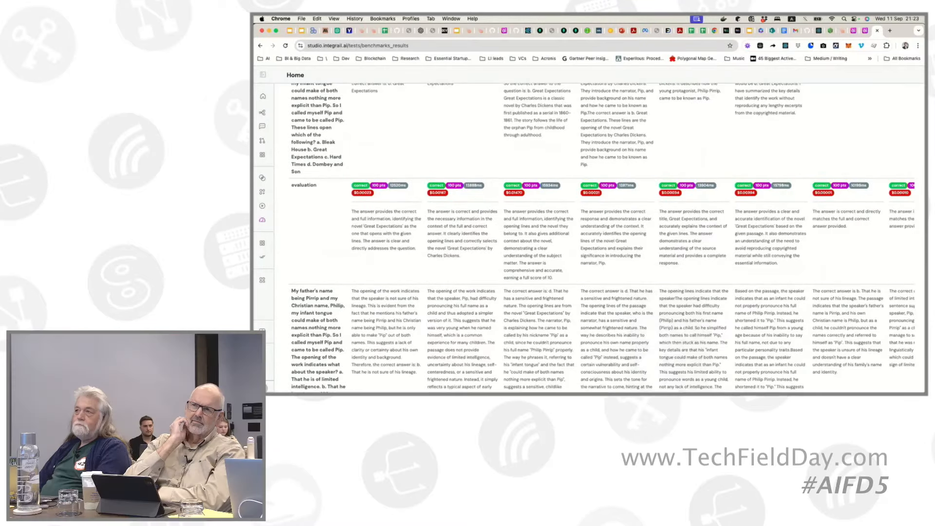
pyautogui.scroll(-5, 599, 241)
pyautogui.scroll(-3, 600, 241)
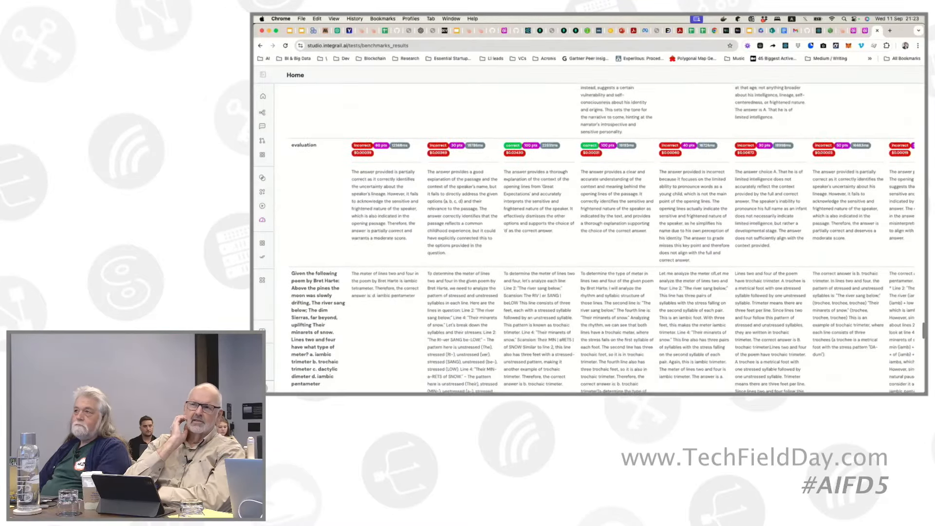
pyautogui.scroll(1, 599, 242)
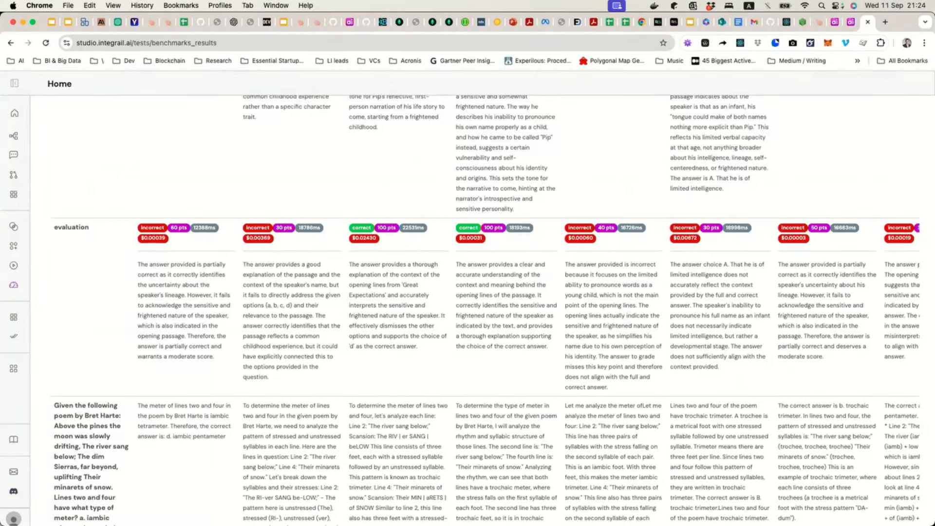
pyautogui.scroll(-5, 468, 307)
pyautogui.scroll(-5, 468, 306)
pyautogui.scroll(-5, 468, 307)
pyautogui.scroll(-5, 468, 307)
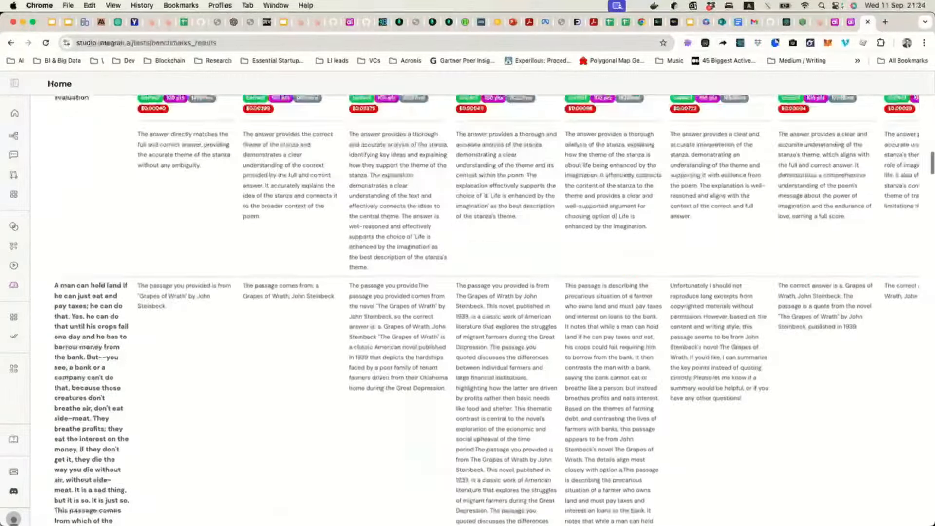
pyautogui.scroll(5, 468, 306)
pyautogui.scroll(8, 468, 306)
pyautogui.scroll(5, 467, 306)
pyautogui.scroll(-1, 468, 307)
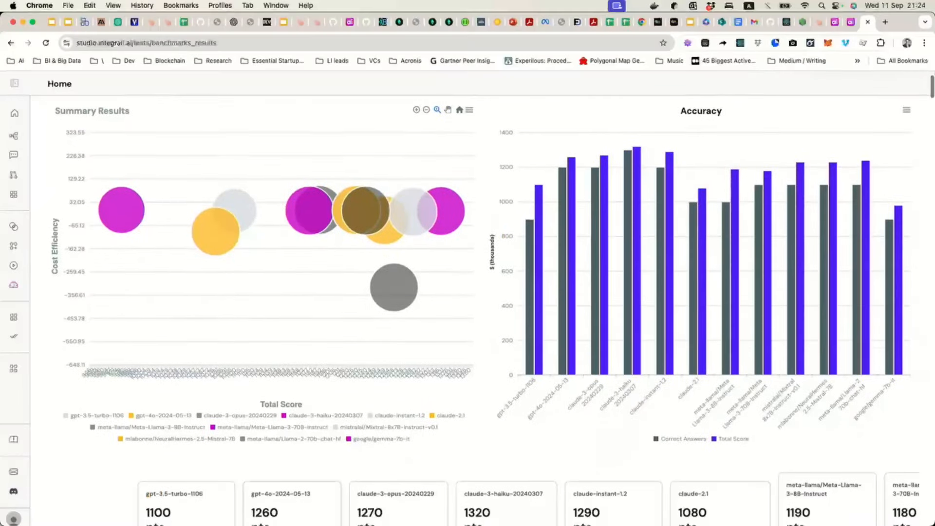
pyautogui.scroll(-1, 467, 307)
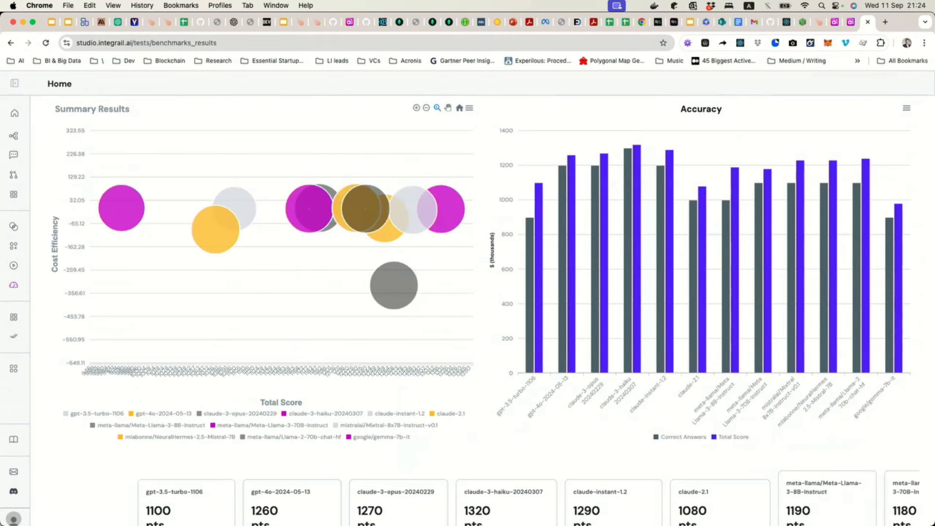
pyautogui.scroll(1, 482, 292)
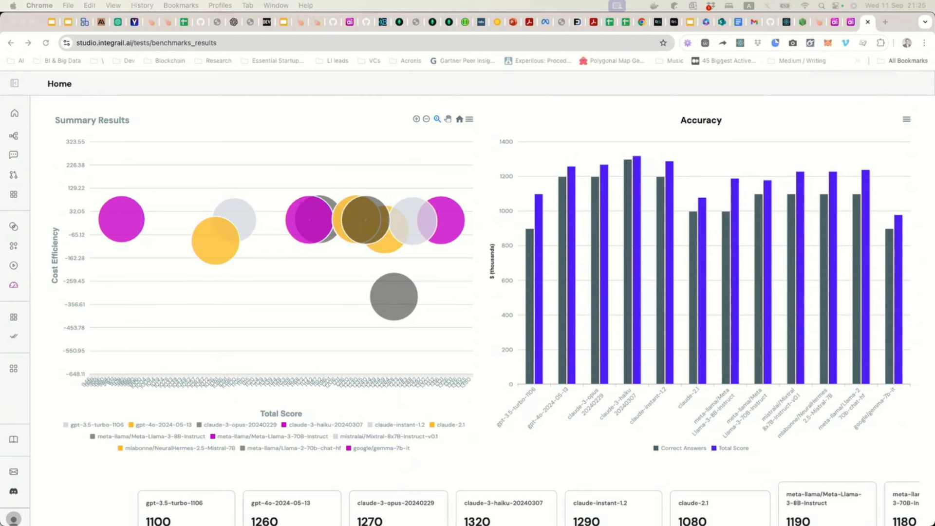
pyautogui.scroll(2, 467, 292)
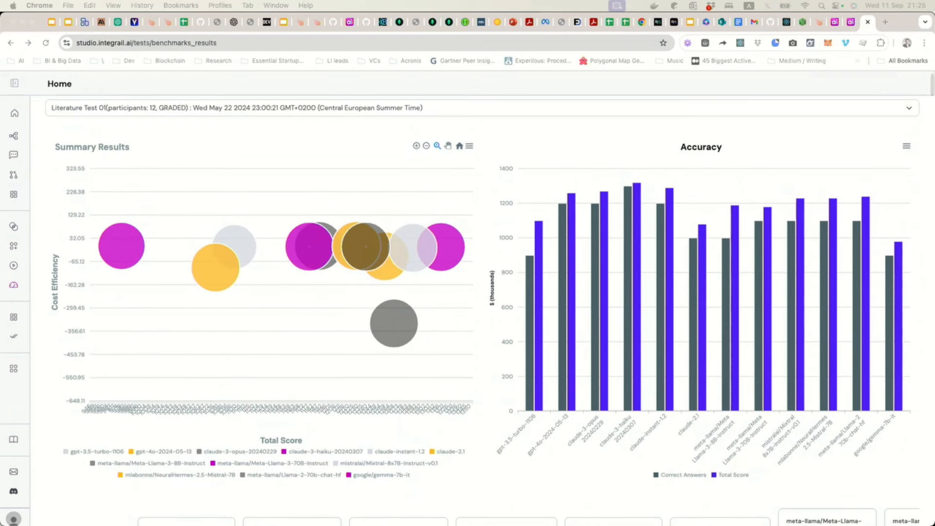
pyautogui.scroll(1, 468, 292)
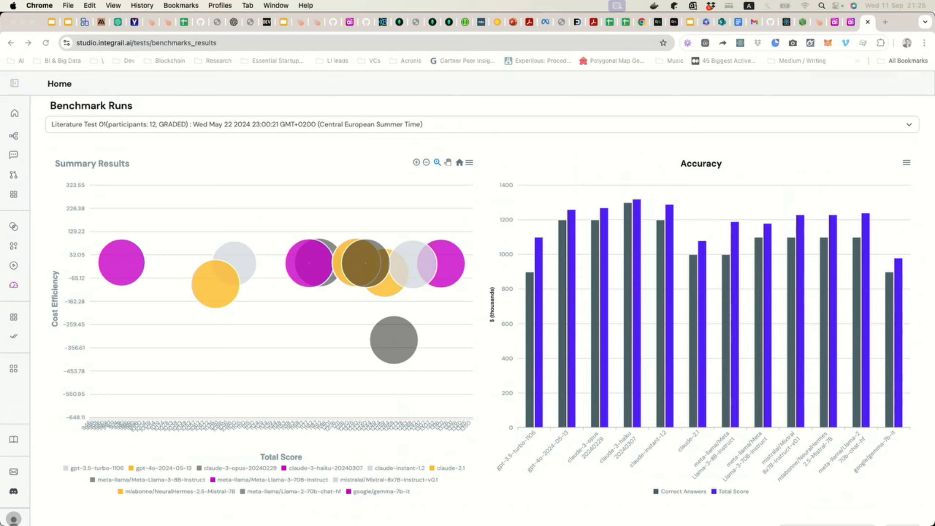
# Step: Switch back to the localhost Run benchmarks tab
pyautogui.hotkey('ctrl', 'shift', 'Tab')
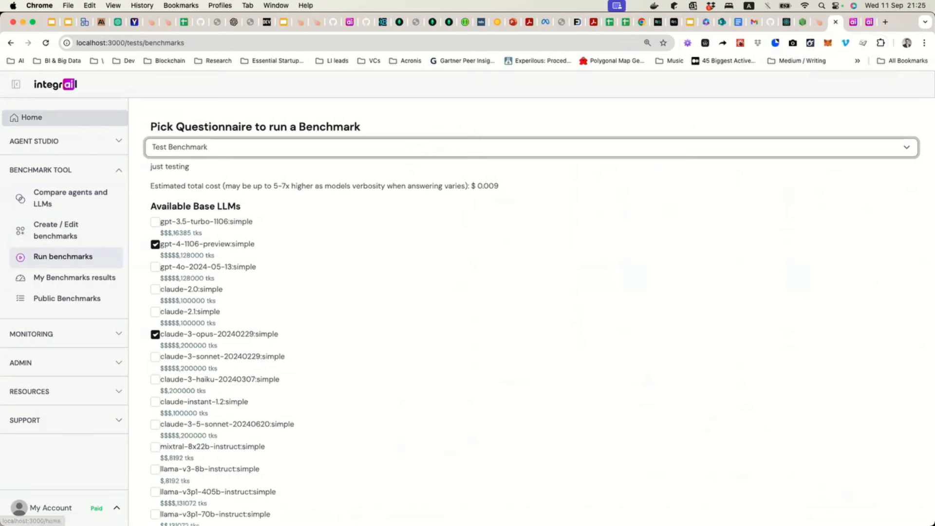
# Step: Go to Agent Studio > Chat with agents and select the [DEMO] 09 Branching Demo agent
pyautogui.click(33, 140)
pyautogui.click(63, 184)
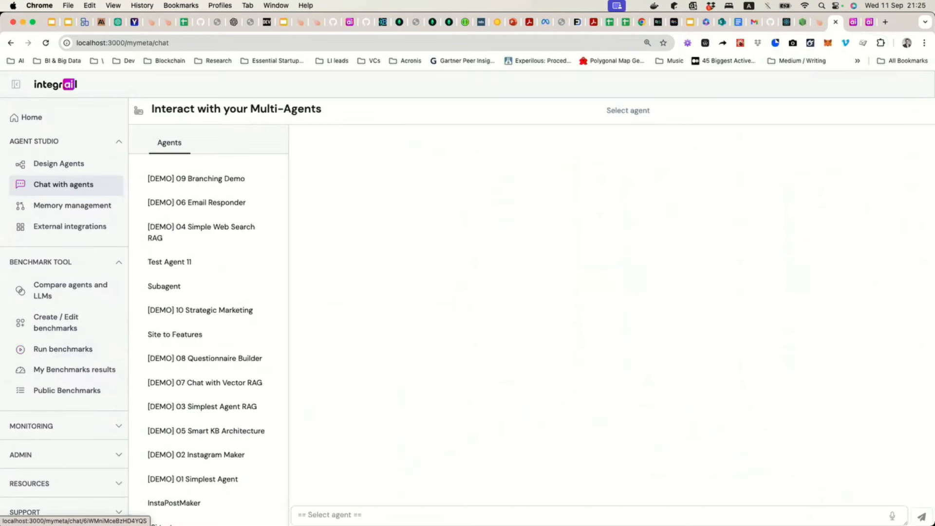
pyautogui.click(196, 178)
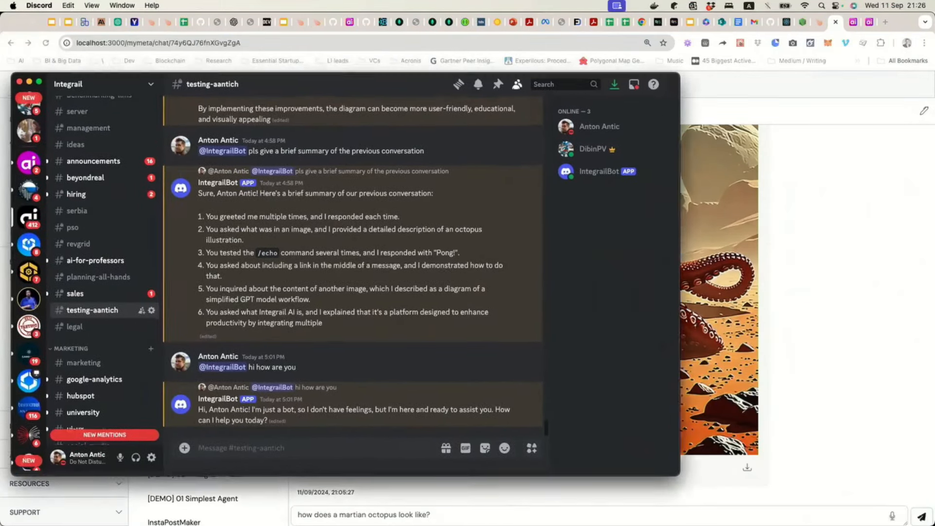
# Step: Maximise the Discord window on the testing-aantich channel to full screen
pyautogui.press('ctrl+super+f')
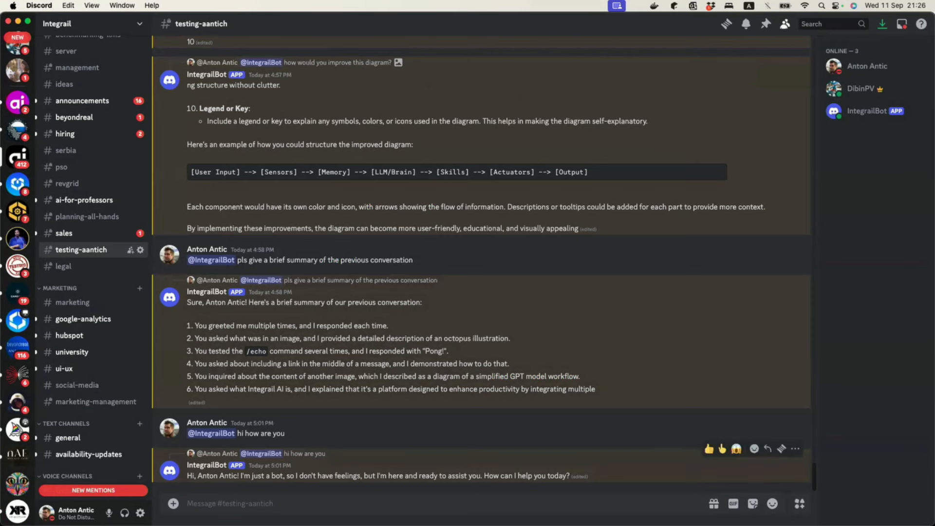
pyautogui.write('@int')
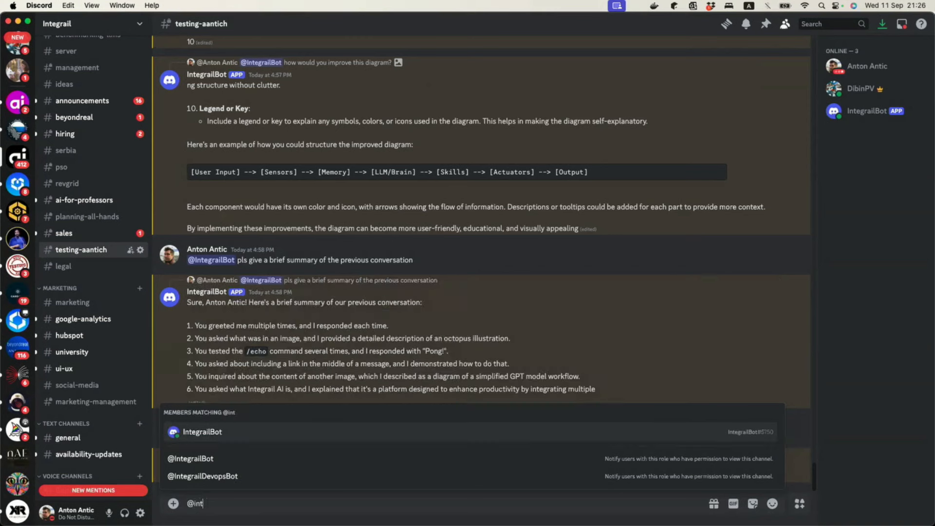
pyautogui.write('e')
pyautogui.press('Tab')
pyautogui.write('ca')
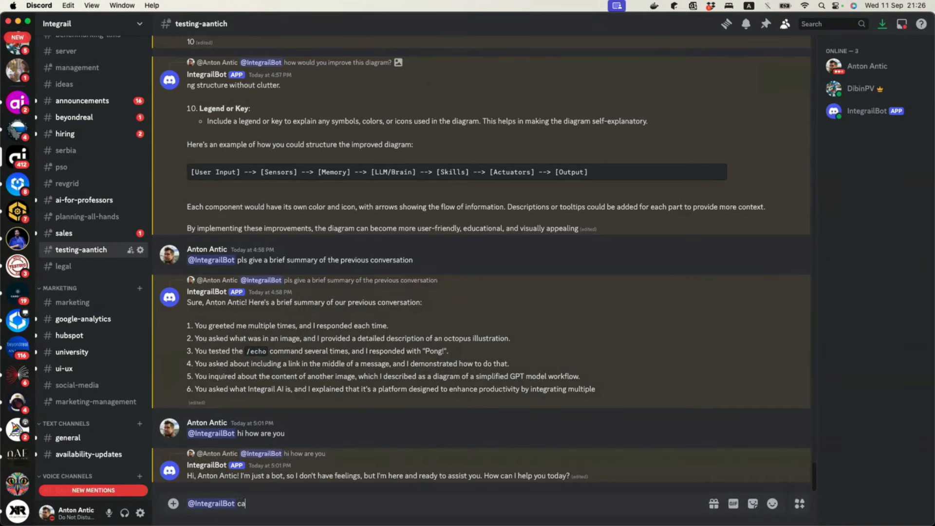
pyautogui.write('n you explain if')
pyautogui.write(' this')
pyautogui.write('agent diag')
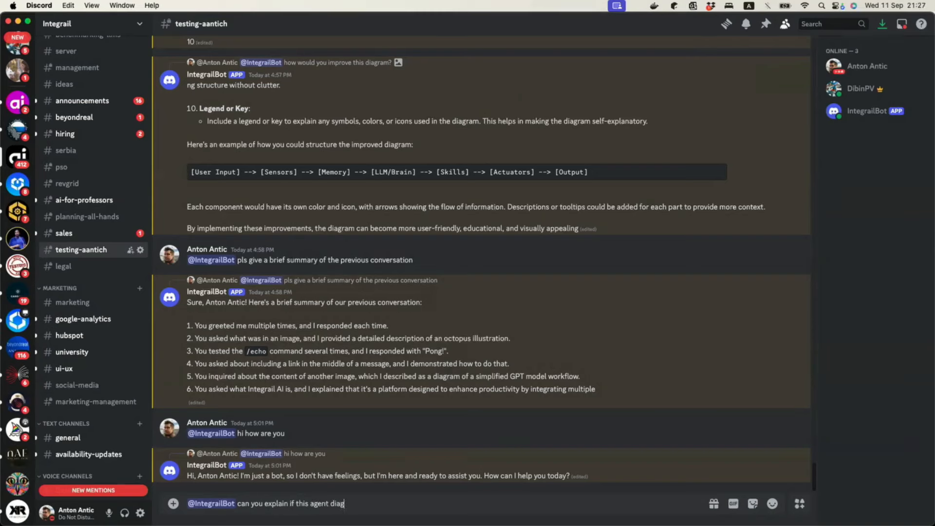
pyautogui.write('ram is good and ')
pyautogui.write('how can you impr')
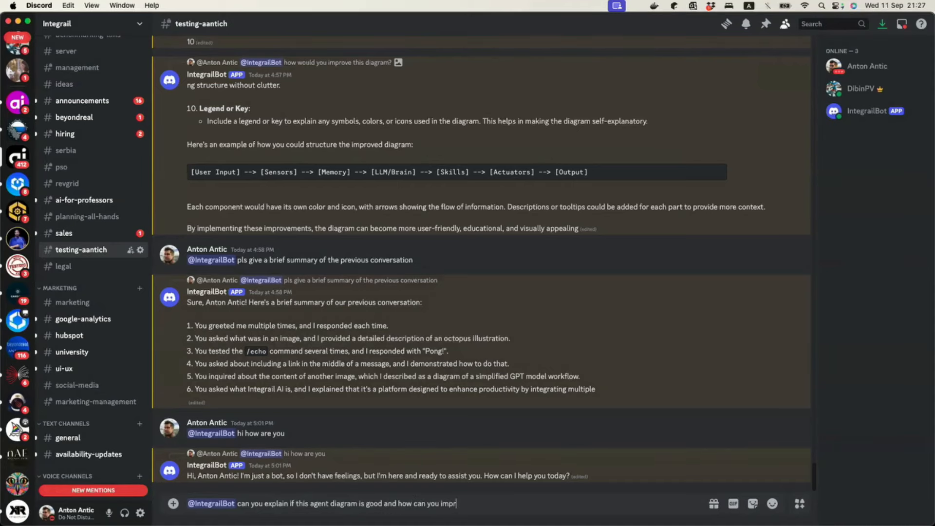
pyautogui.write('ove it?')
pyautogui.press('super+v')
pyautogui.press('Return')
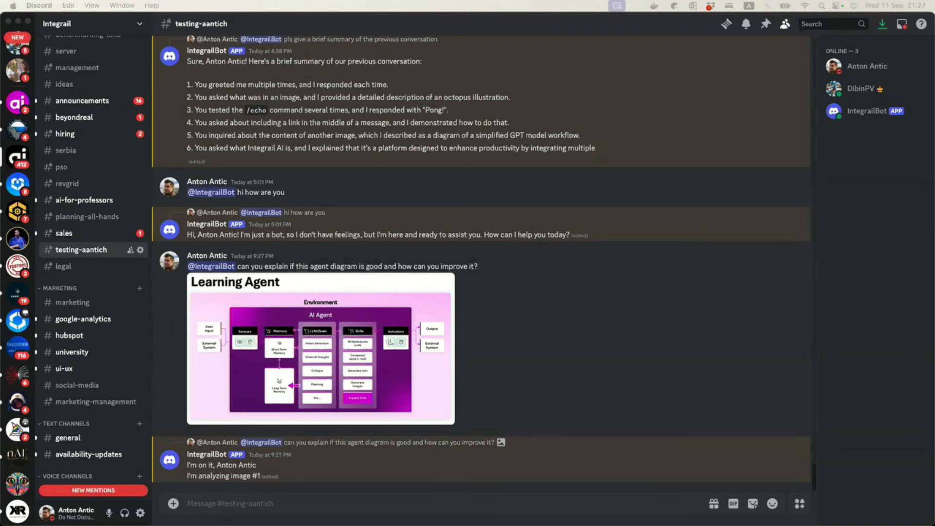
pyautogui.press('super+Tab')
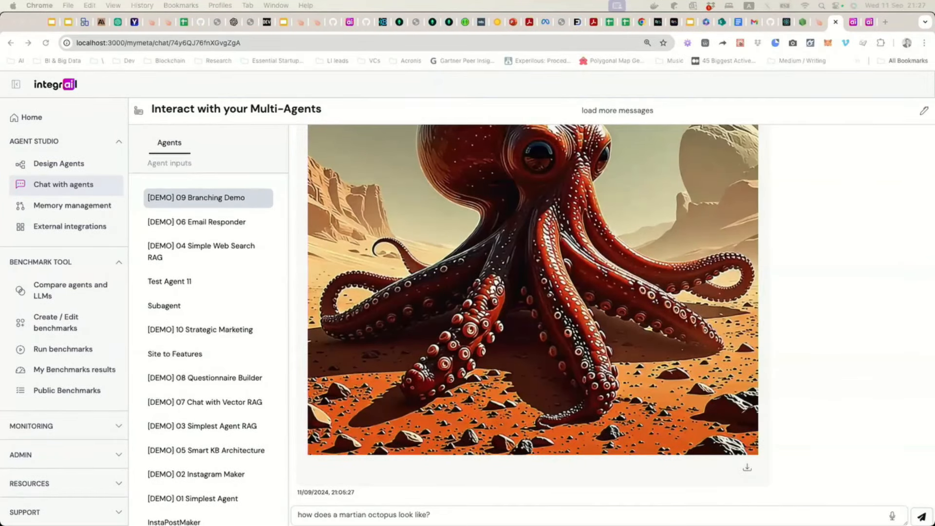
pyautogui.scroll(-1, 64, 314)
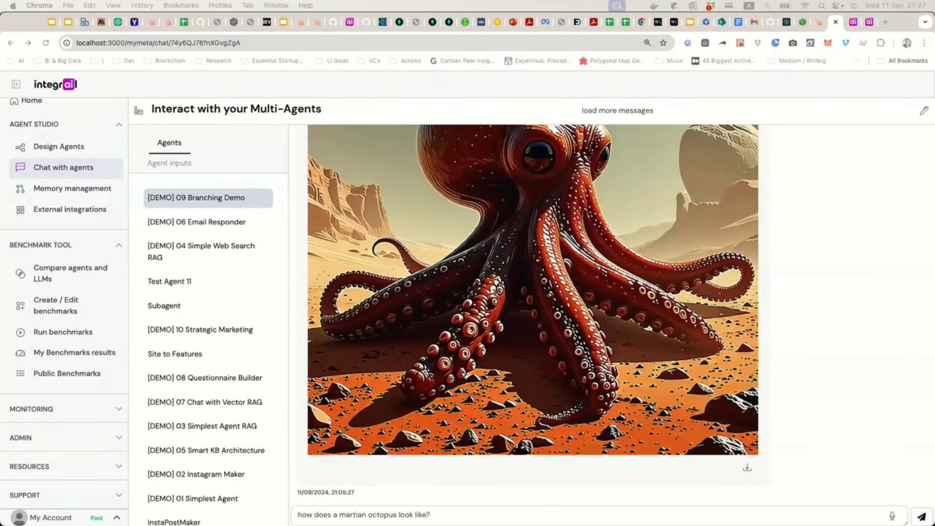
# Step: View the Monitoring dashboard's cost and token stats, then go to Agent Executions
pyautogui.click(31, 408)
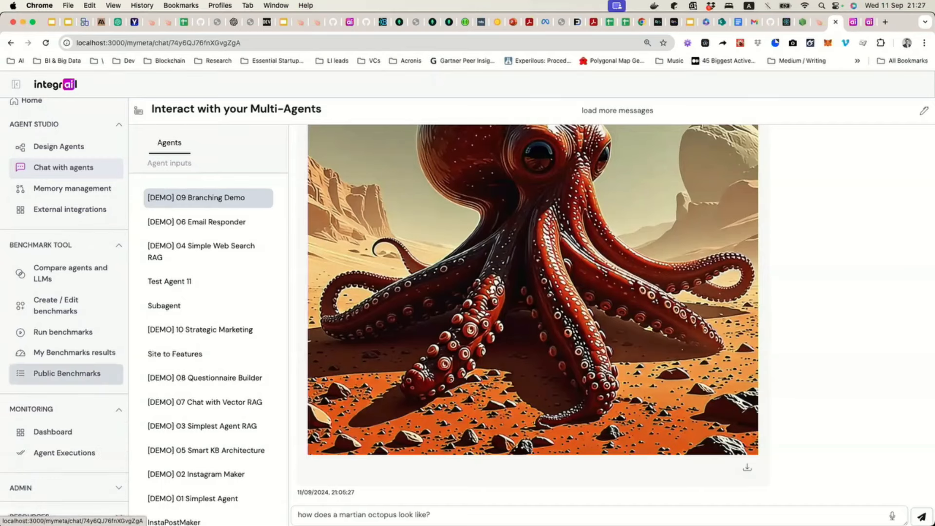
pyautogui.click(53, 432)
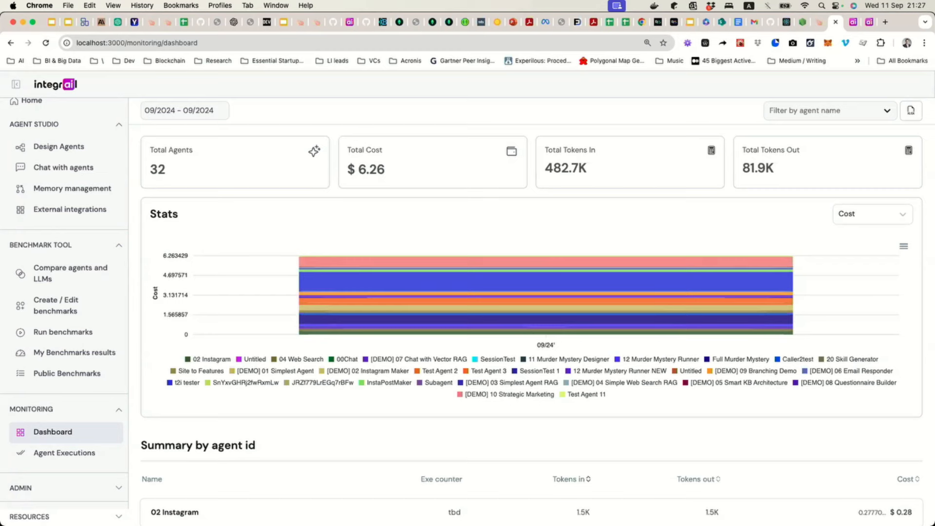
pyautogui.scroll(-3, 545, 292)
pyautogui.scroll(-5, 545, 292)
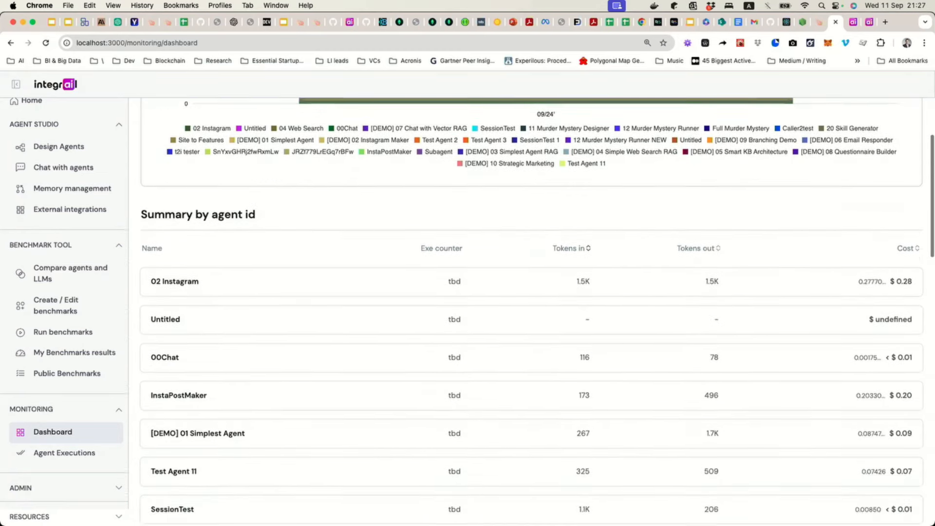
pyautogui.scroll(-3, 544, 292)
pyautogui.scroll(-2, 545, 292)
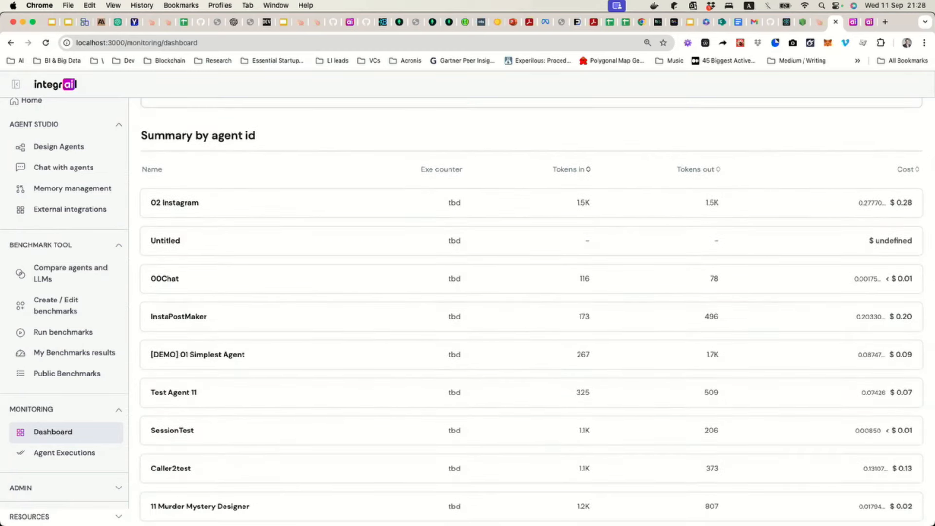
pyautogui.scroll(-3, 546, 292)
pyautogui.scroll(-1, 545, 292)
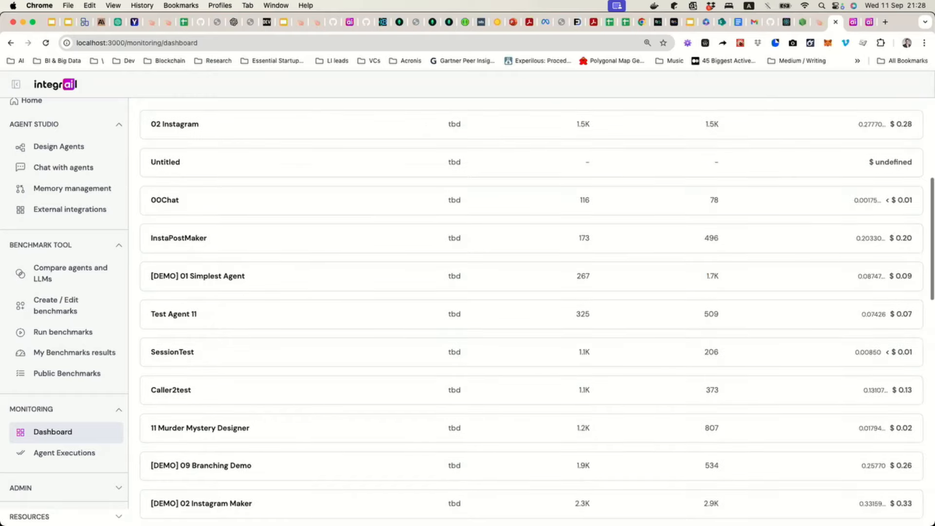
pyautogui.scroll(-3, 544, 292)
pyautogui.scroll(-3, 545, 292)
pyautogui.scroll(-2, 544, 293)
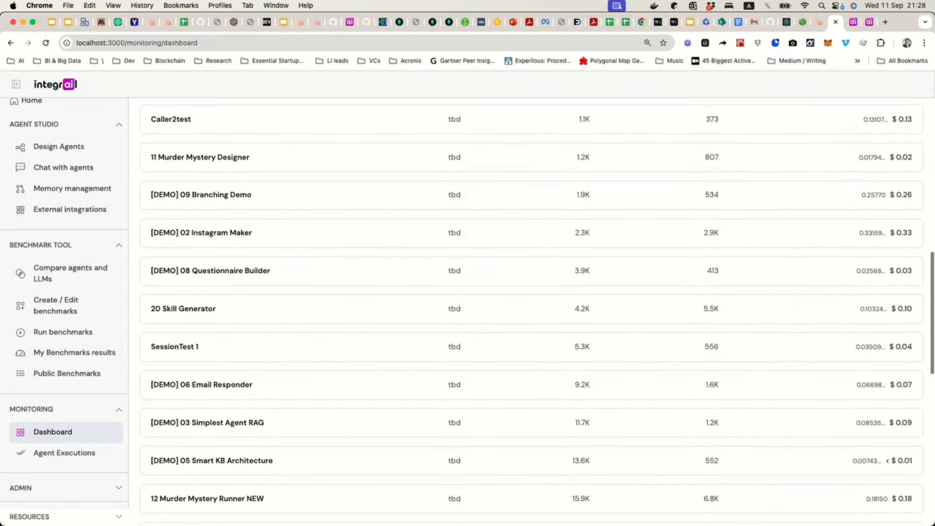
pyautogui.scroll(-5, 545, 292)
pyautogui.scroll(-3, 546, 293)
pyautogui.scroll(15, 544, 292)
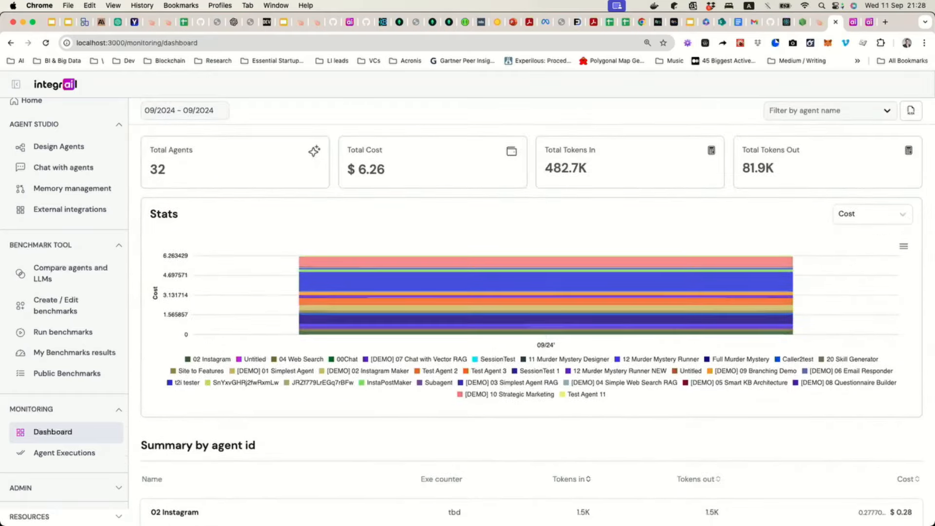
pyautogui.scroll(-3, 545, 292)
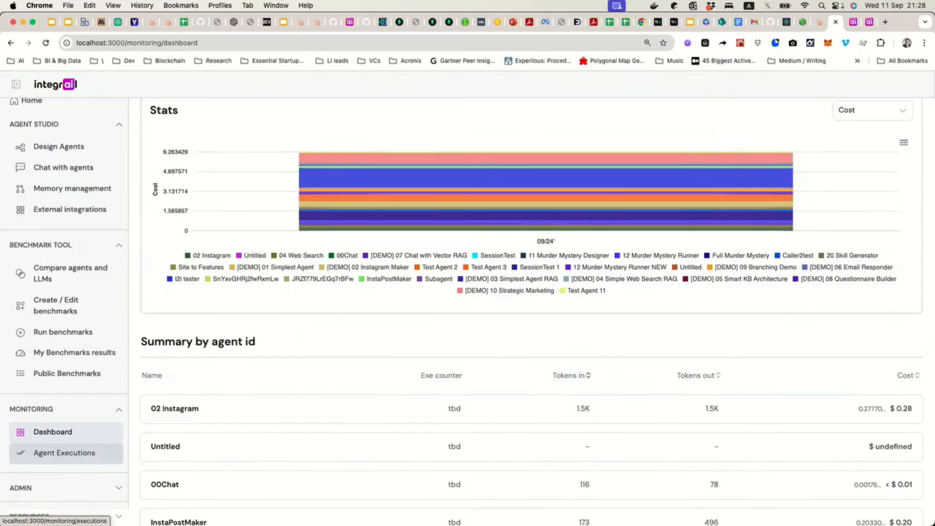
pyautogui.click(65, 452)
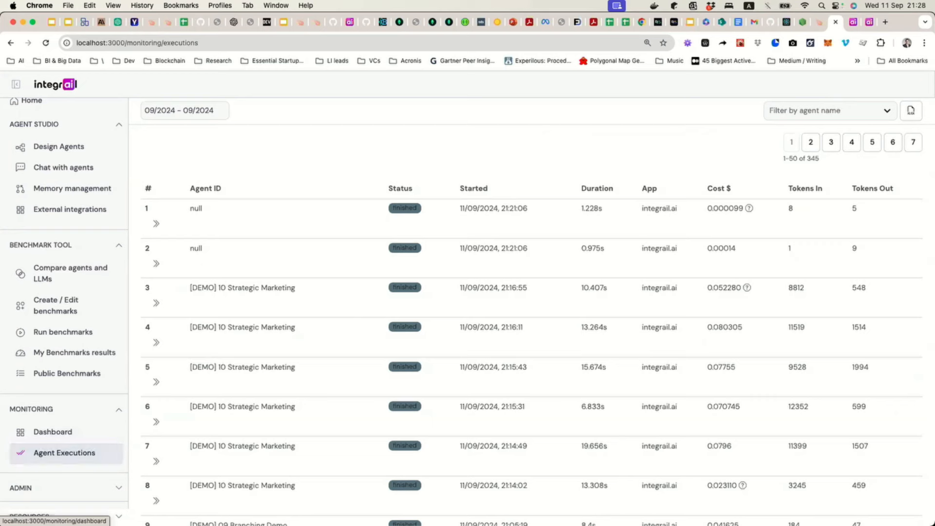
pyautogui.scroll(-2, 511, 234)
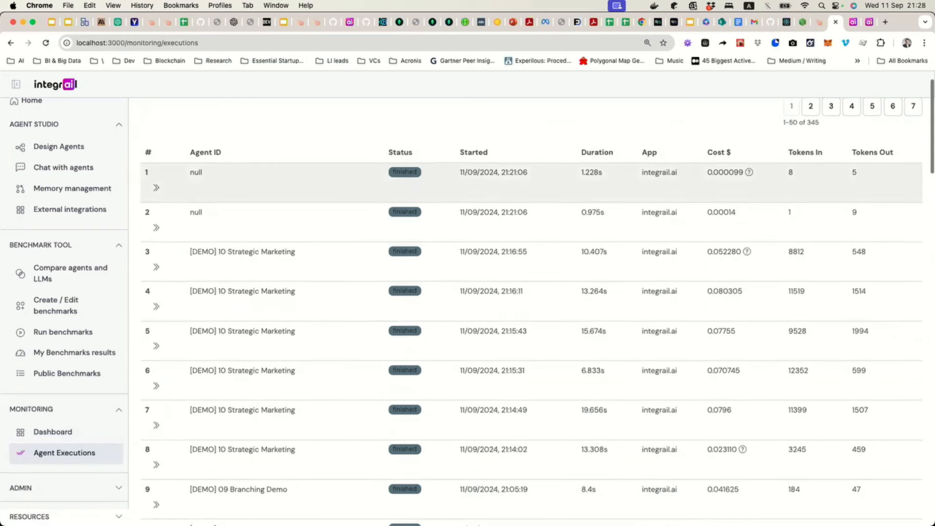
pyautogui.scroll(-2, 511, 233)
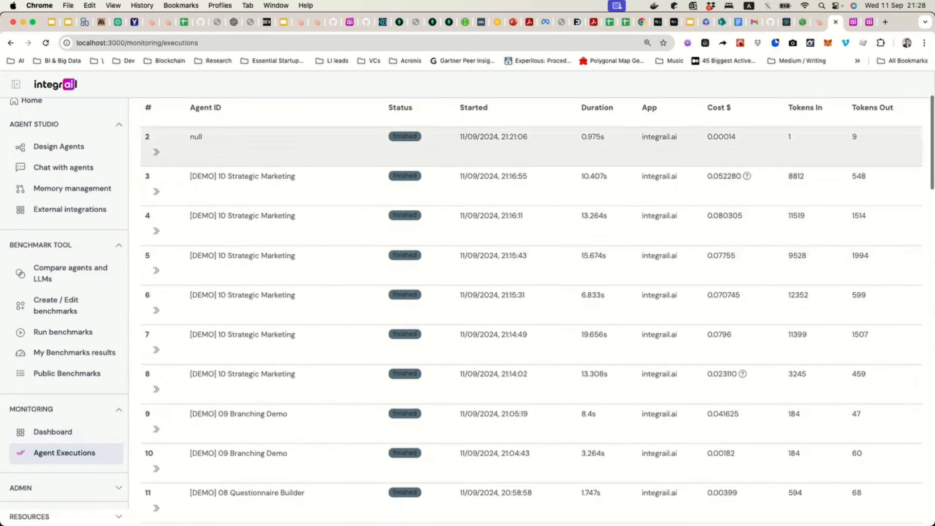
pyautogui.scroll(-1, 512, 233)
pyautogui.scroll(1, 511, 190)
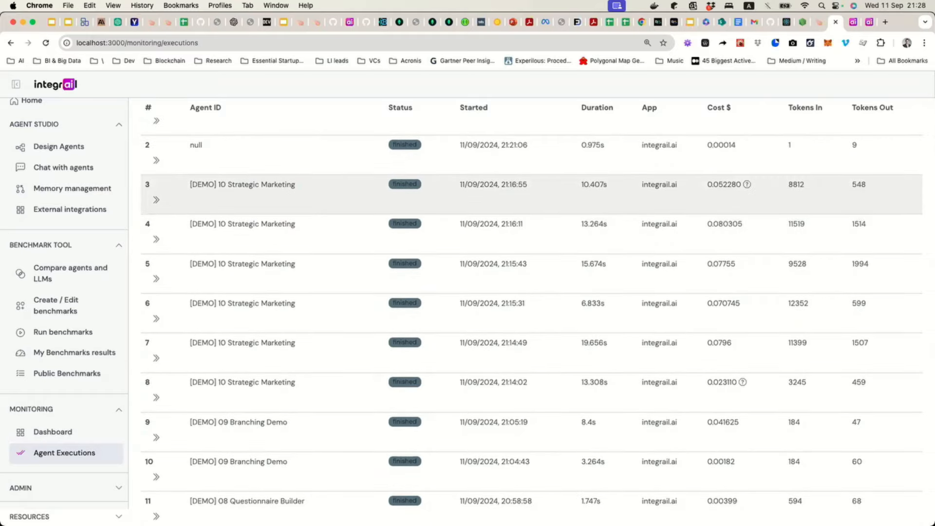
# Step: Expand run 3 of [DEMO] 10 Strategic Marketing into per-node status, cost and tokens, briefly checking Discord
pyautogui.click(512, 186)
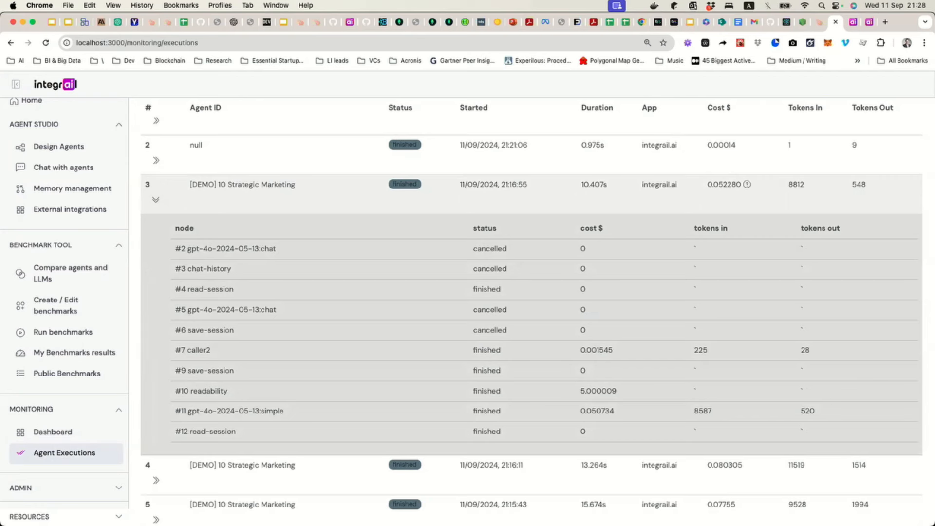
pyautogui.scroll(-1, 512, 292)
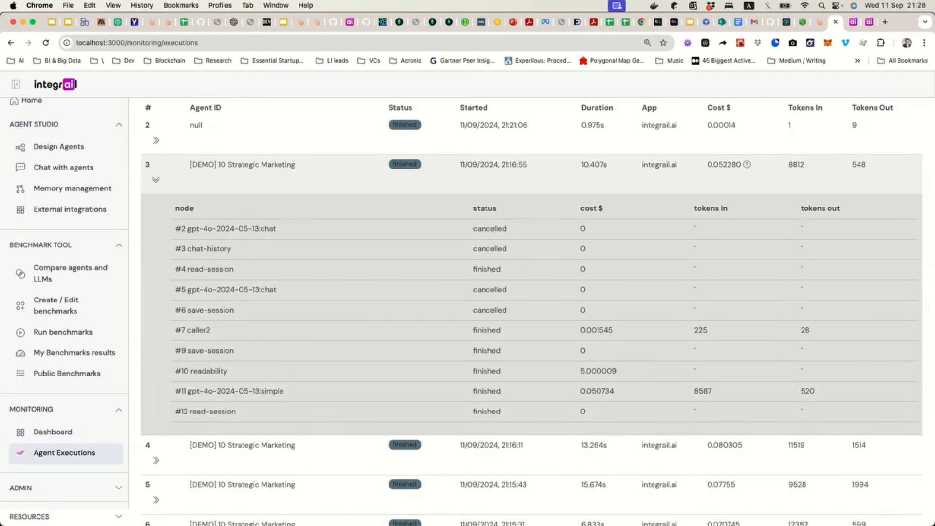
pyautogui.scroll(-1, 512, 292)
pyautogui.scroll(-1, 511, 293)
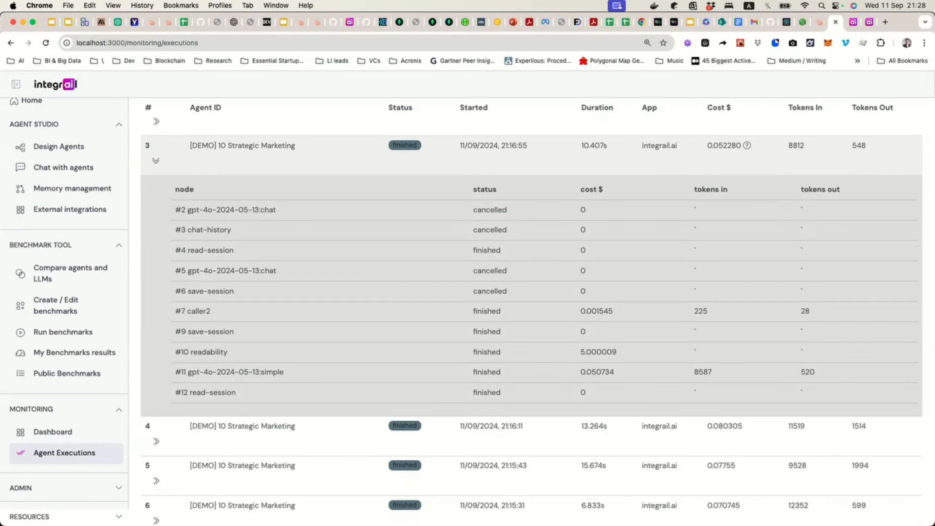
pyautogui.scroll(-1, 511, 293)
pyautogui.scroll(-2, 511, 292)
pyautogui.scroll(3, 511, 292)
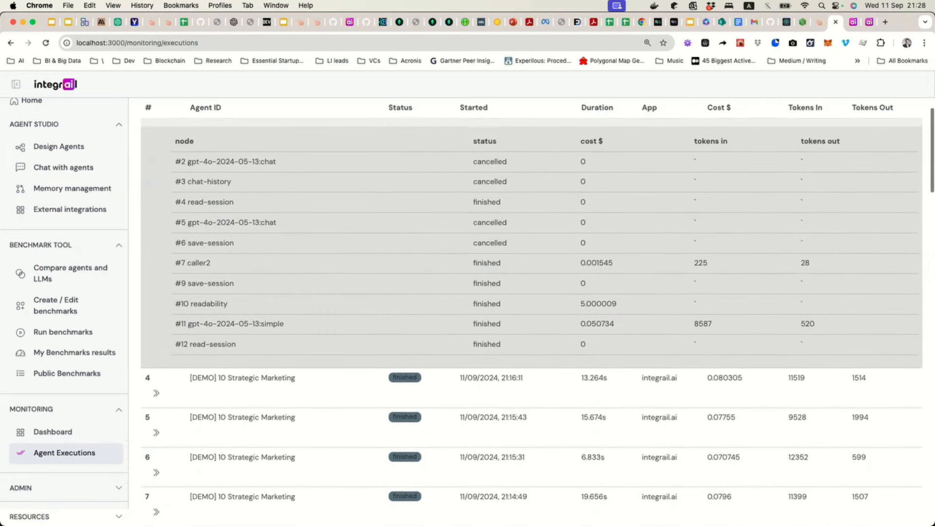
pyautogui.scroll(5, 512, 293)
pyautogui.scroll(-1, 512, 293)
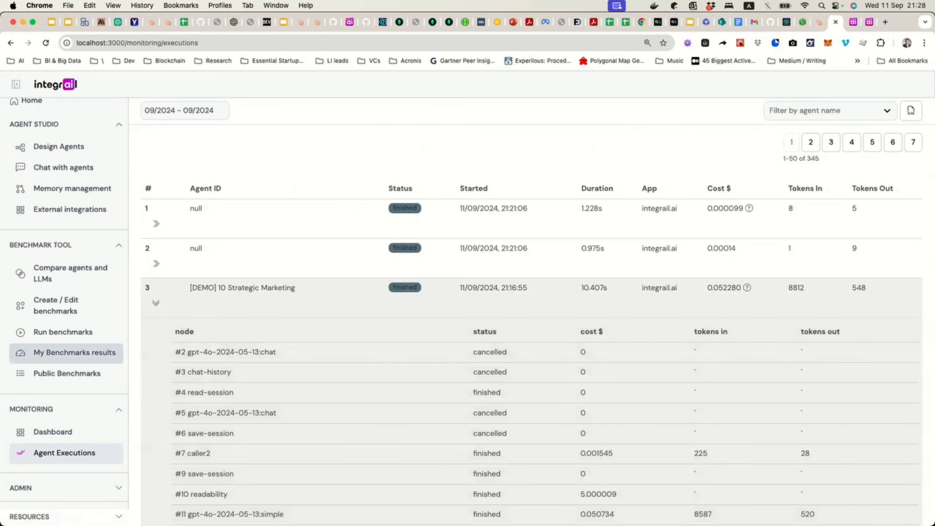
pyautogui.scroll(1, 66, 329)
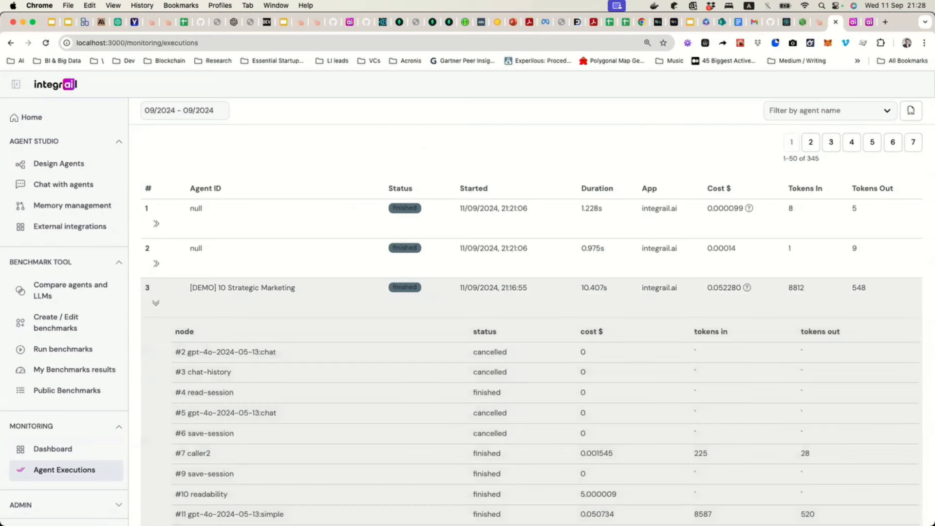
pyautogui.press('super+Tab')
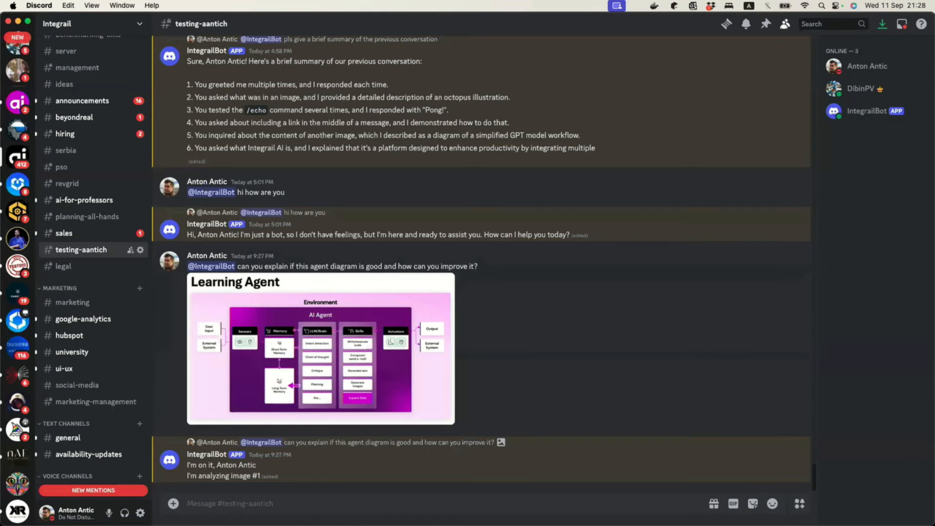
pyautogui.press('super+Tab')
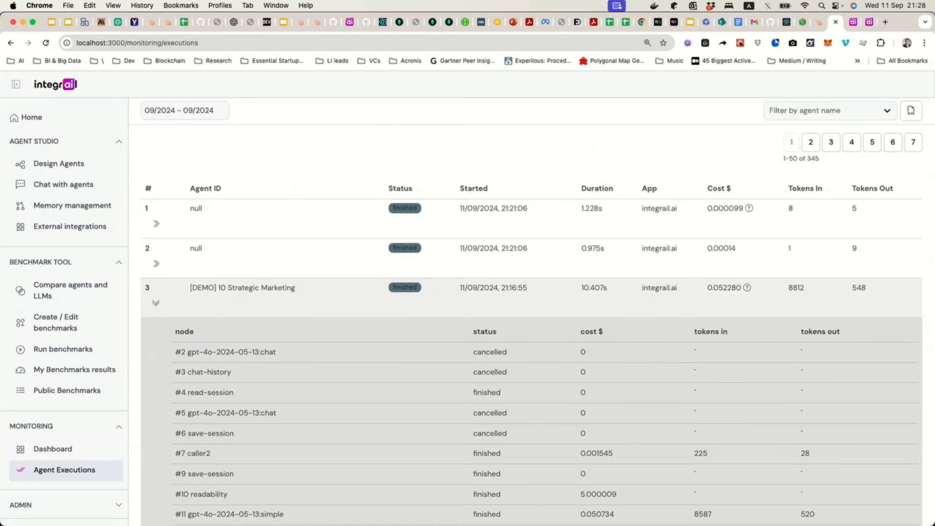